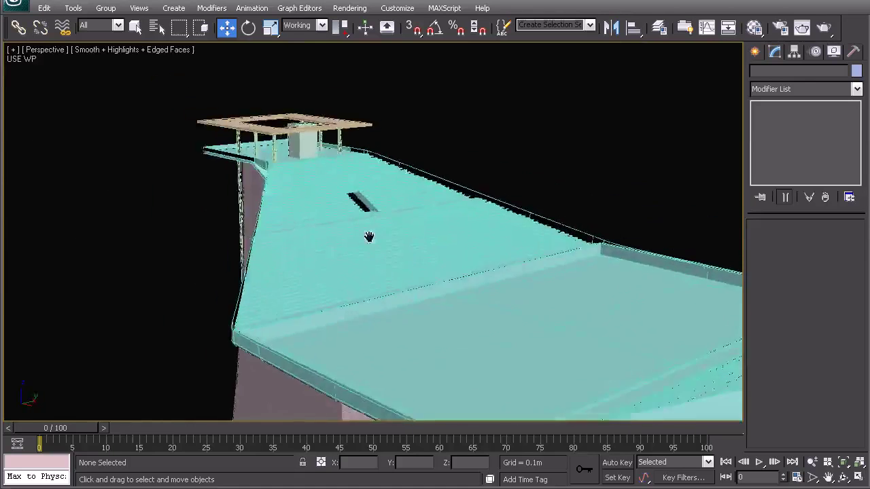
# Examine the stadium seating deck, its edge details and the support structure around the central tower.
pyautogui.scroll(3, 270, 234)
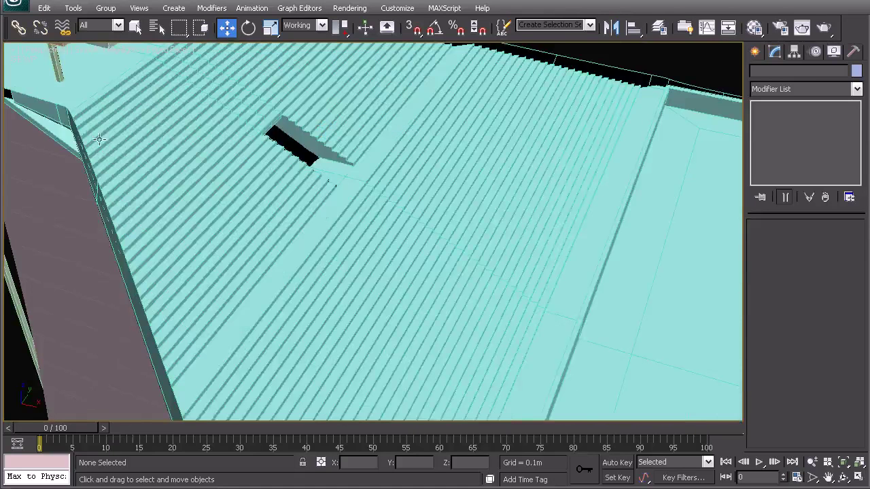
pyautogui.keyDown('alt'); pyautogui.moveTo(402, 289); pyautogui.dragTo(343, 241, button='middle'); pyautogui.keyUp('alt')
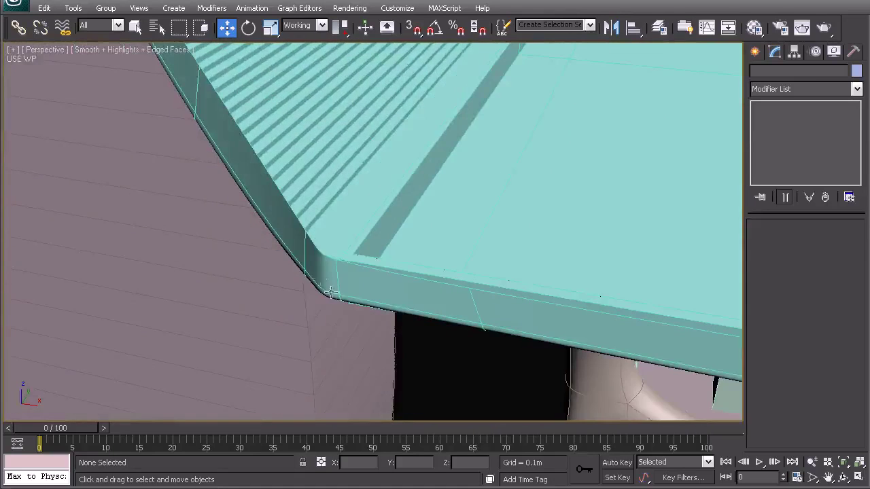
pyautogui.scroll(-5, 342, 245)
pyautogui.moveTo(557, 284); pyautogui.dragTo(326, 272, button='middle')
pyautogui.moveTo(654, 145); pyautogui.dragTo(515, 186, button='middle')
pyautogui.moveTo(340, 238); pyautogui.dragTo(512, 163, button='middle')
pyautogui.keyDown('alt'); pyautogui.moveTo(490, 234); pyautogui.dragTo(469, 188, button='middle'); pyautogui.keyUp('alt')
pyautogui.moveTo(414, 322); pyautogui.dragTo(425, 228, button='middle')
pyautogui.scroll(-5, 463, 324)
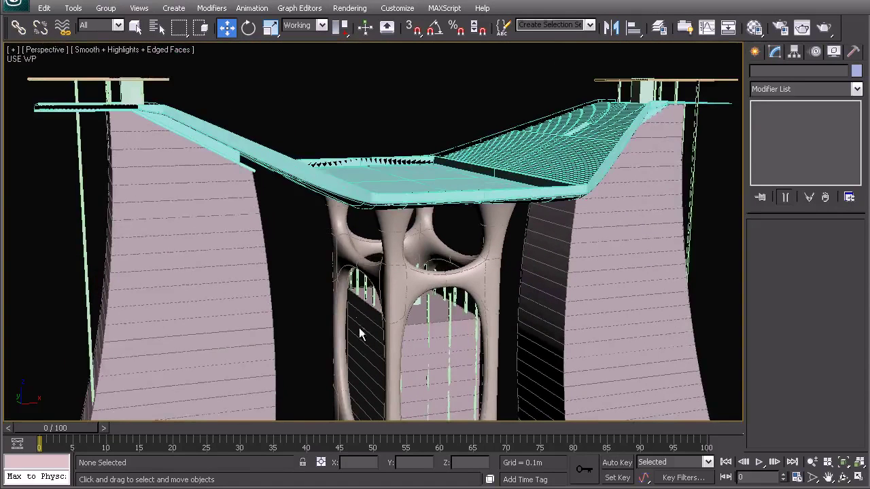
pyautogui.scroll(8, 427, 328)
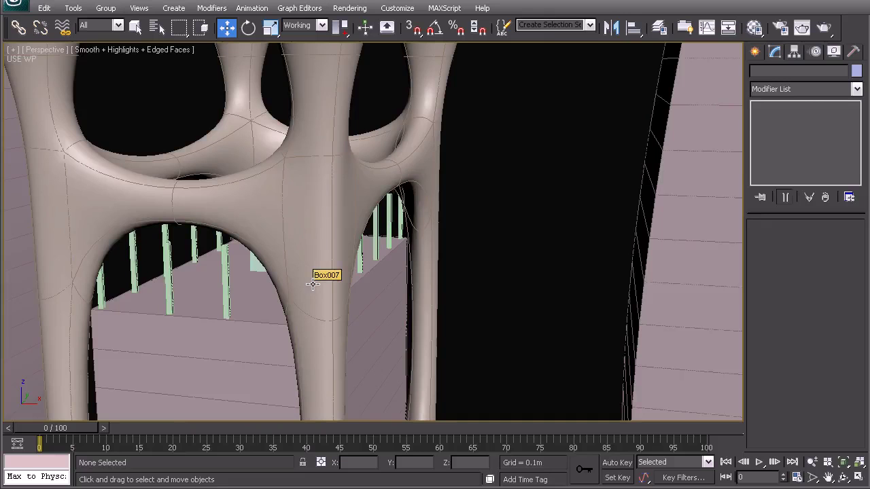
# Select the central tower block under the stadium and unhide the 03_Slabs layer.
pyautogui.click(245, 349)
pyautogui.scroll(4, 324, 274)
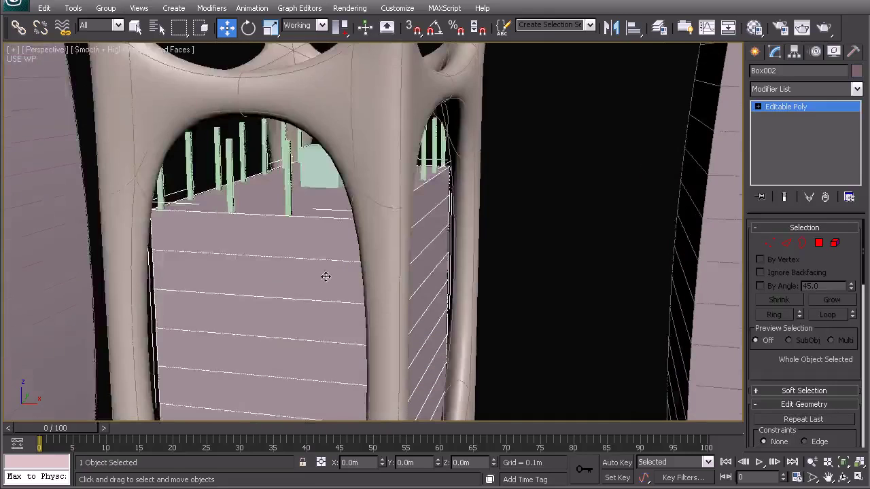
pyautogui.keyDown('alt'); pyautogui.moveTo(289, 263); pyautogui.dragTo(354, 267, button='middle'); pyautogui.keyUp('alt')
pyautogui.click(659, 27)
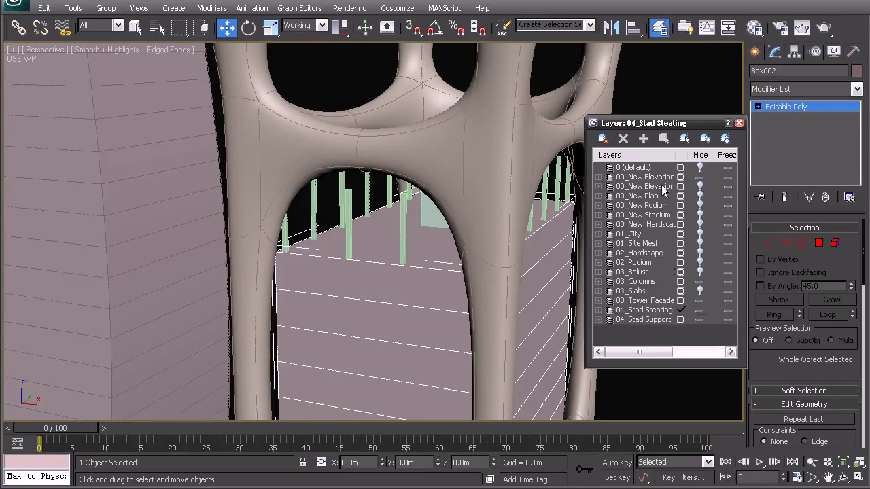
pyautogui.click(700, 292)
pyautogui.keyDown('alt'); pyautogui.moveTo(444, 287); pyautogui.dragTo(317, 263, button='middle'); pyautogui.keyUp('alt')
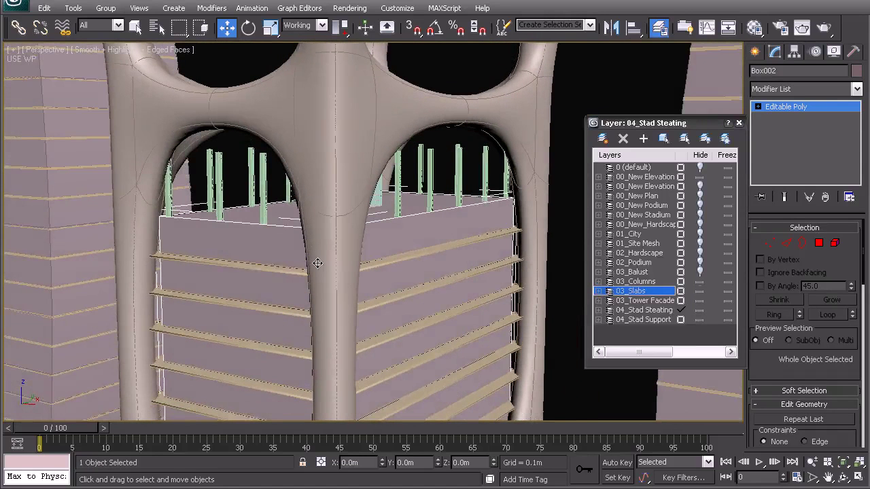
# Open the base Editable Spline of the central tower's swept slab edges, with the view in wireframe.
pyautogui.click(236, 266)
pyautogui.keyDown('alt'); pyautogui.moveTo(311, 243); pyautogui.dragTo(348, 242, button='middle'); pyautogui.keyUp('alt')
pyautogui.click(788, 117)
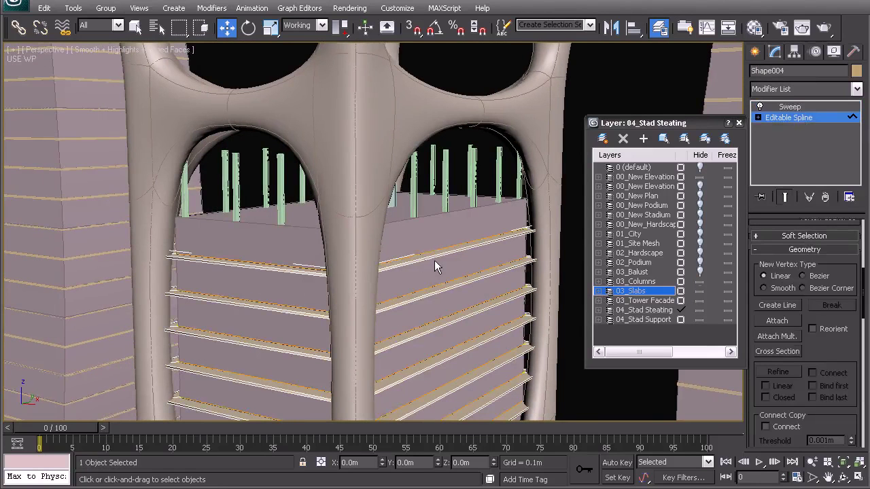
pyautogui.moveTo(325, 229); pyautogui.dragTo(355, 235, button='middle')
pyautogui.press('F3')
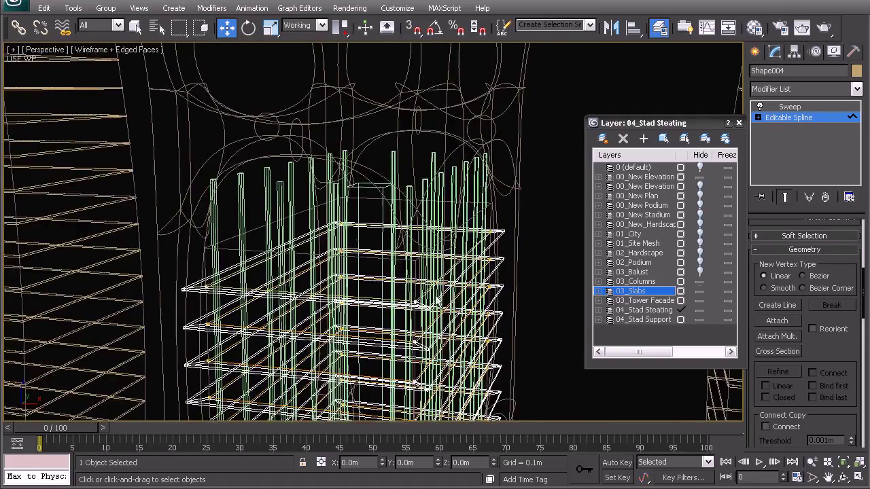
pyautogui.scroll(-2, 366, 250)
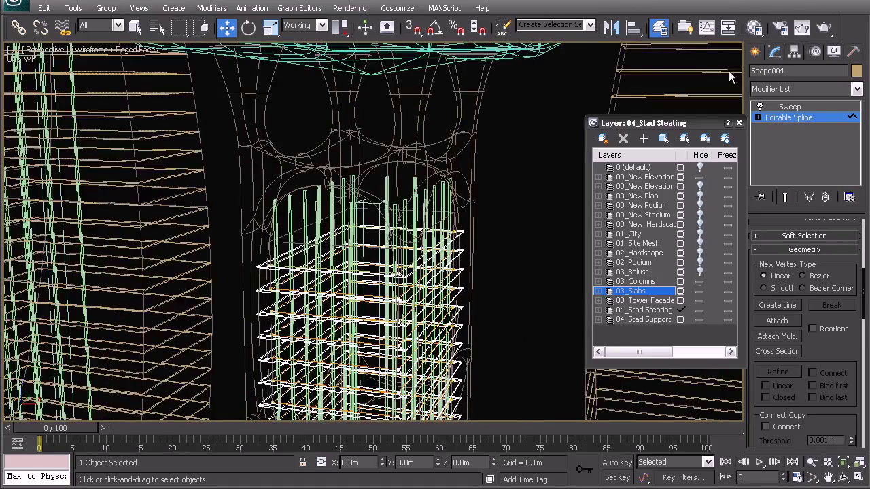
# Make the selection center the transform center and turn off the working pivot.
pyautogui.moveTo(340, 25); pyautogui.dragTo(340, 68)
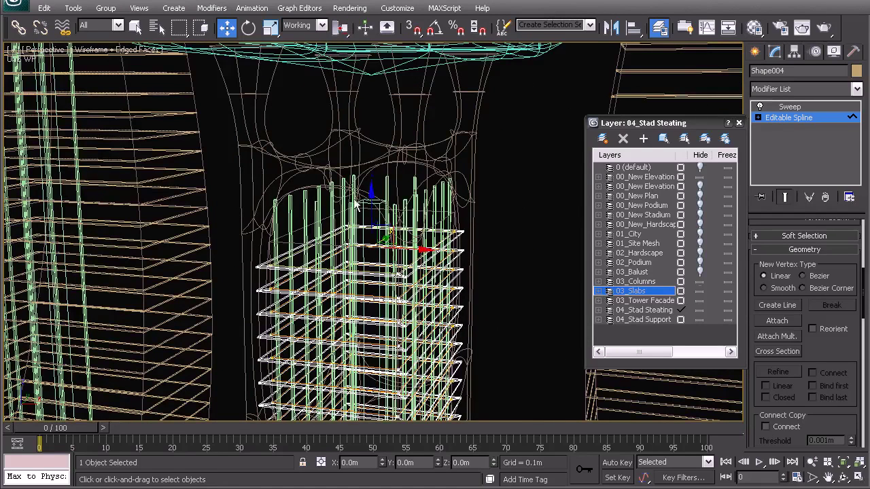
pyautogui.click(793, 51)
pyautogui.click(783, 344)
pyautogui.scroll(3, 412, 265)
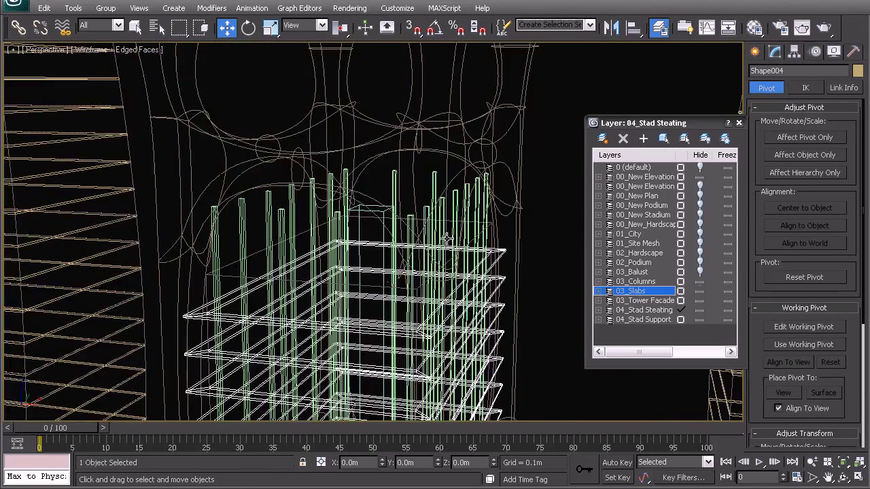
# At spline level, copy the tower's slab-edge spline upward to just below the tops of the columns.
pyautogui.click(774, 51)
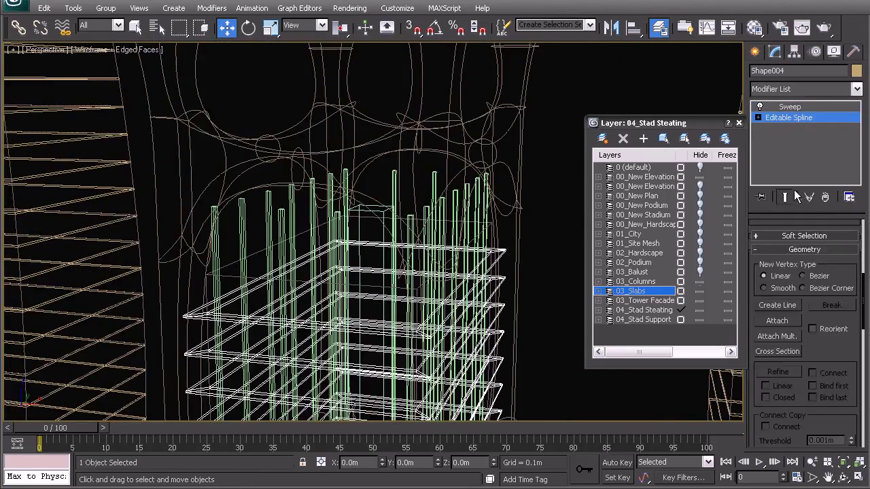
pyautogui.scroll(5, 811, 279)
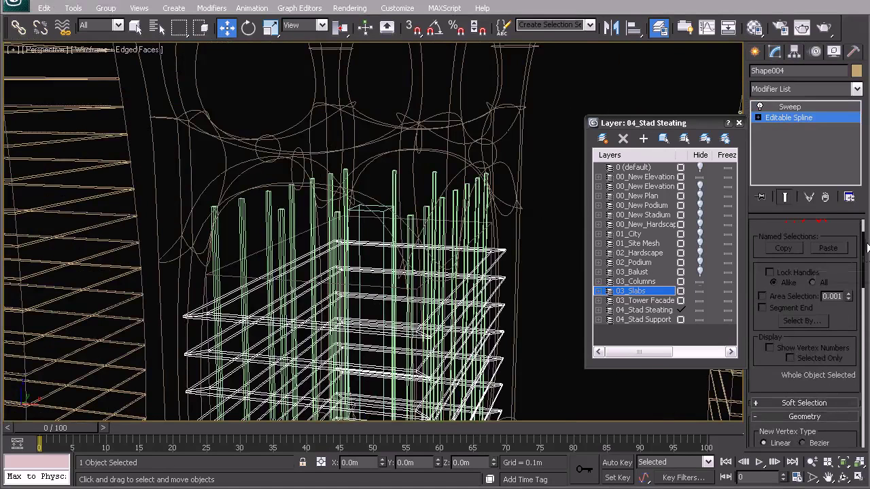
pyautogui.scroll(3, 863, 260)
pyautogui.click(821, 274)
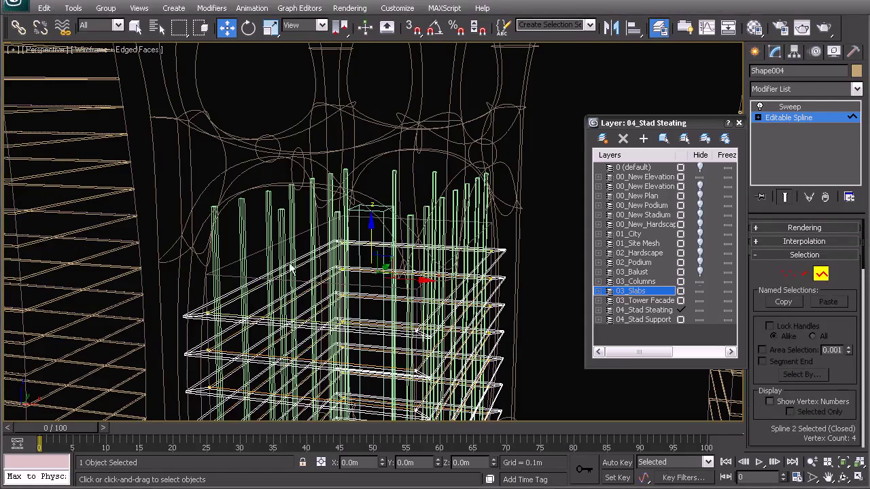
pyautogui.keyDown('shift'); pyautogui.moveTo(370, 241); pyautogui.dragTo(362, 167); pyautogui.keyUp('shift')
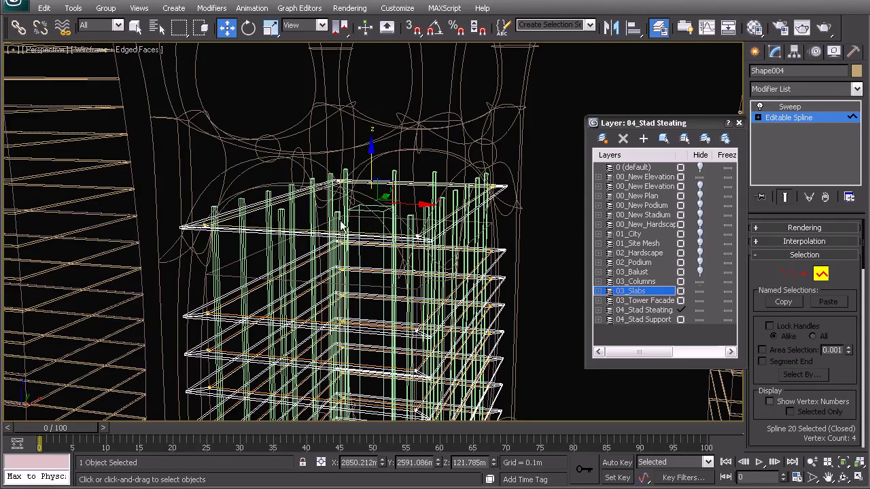
# Detach the copied spline as a separate shape and return to the top level of the object.
pyautogui.moveTo(863, 255); pyautogui.dragTo(861, 367)
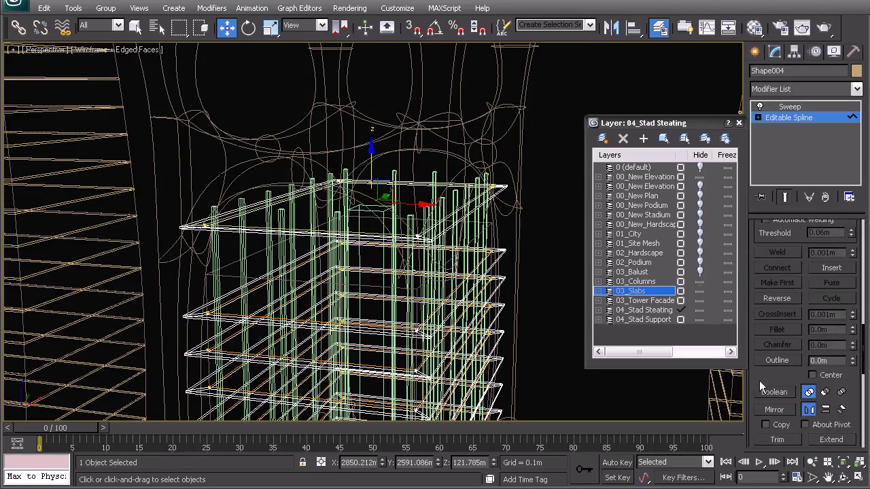
pyautogui.scroll(-6, 759, 381)
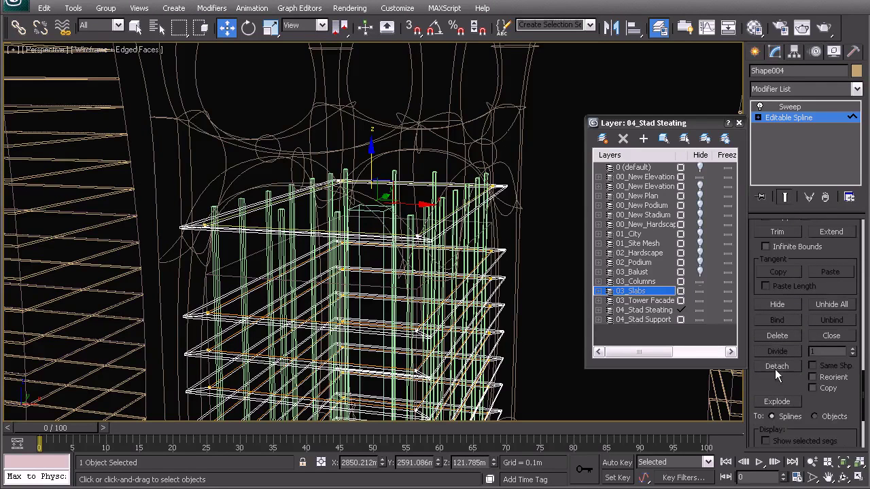
pyautogui.click(776, 369)
pyautogui.click(485, 249)
pyautogui.rightClick(389, 212)
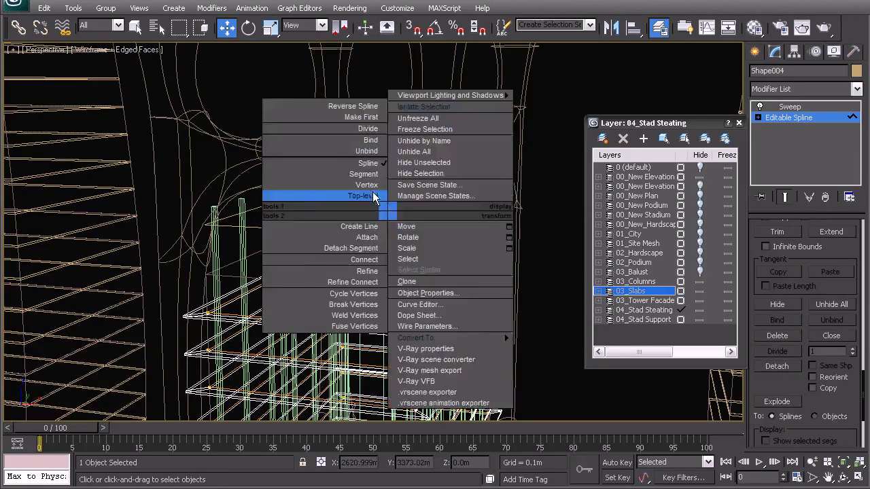
pyautogui.click(373, 196)
# Copy the Sweep modifier from the tower's slab edges and paste it onto the detached spline.
pyautogui.click(798, 107)
pyautogui.rightClick(775, 106)
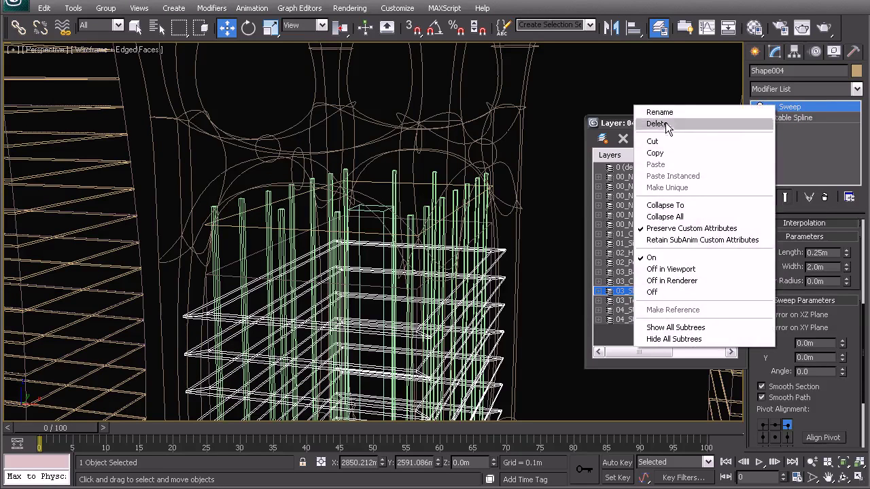
pyautogui.click(655, 153)
pyautogui.click(406, 195)
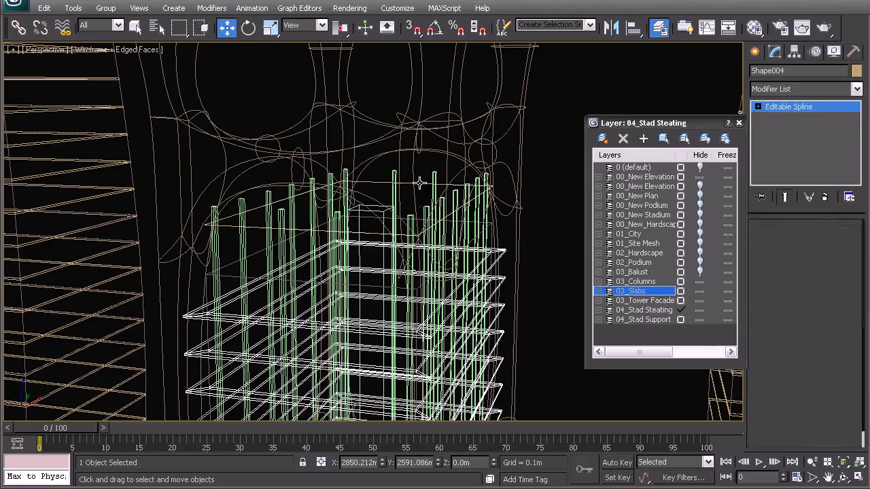
pyautogui.rightClick(775, 109)
pyautogui.click(790, 111)
pyautogui.moveTo(287, 230); pyautogui.dragTo(286, 161, button='middle')
pyautogui.moveTo(340, 216); pyautogui.dragTo(319, 233, button='middle')
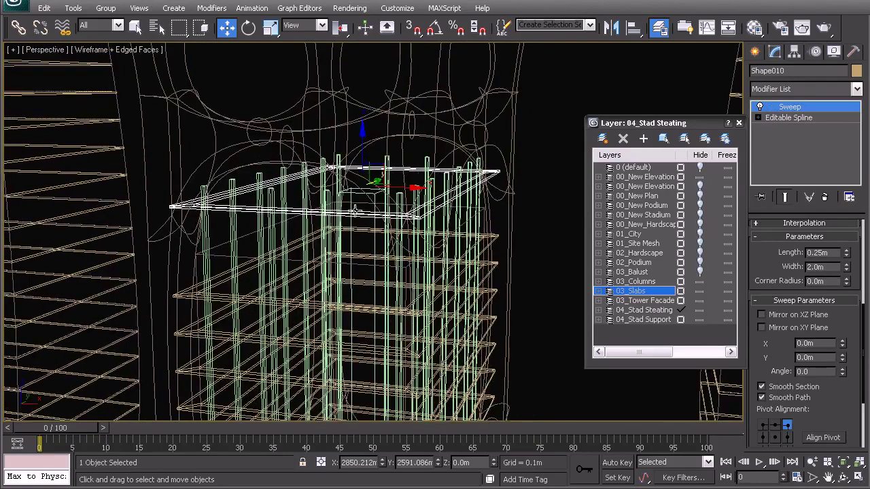
# Raise the new top slab edge about 2.2 m to the column tops and widen its sweep section to 2.72 m.
pyautogui.press('f')
pyautogui.scroll(3, 351, 197)
pyautogui.moveTo(419, 219); pyautogui.dragTo(402, 173)
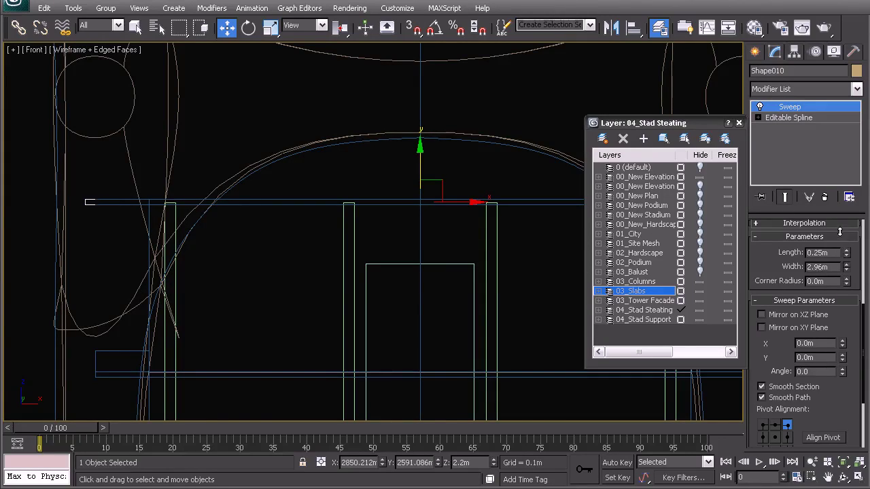
pyautogui.scroll(-4, 421, 210)
pyautogui.moveTo(449, 233); pyautogui.dragTo(408, 256, button='middle')
pyautogui.press('p')
pyautogui.scroll(6, 423, 210)
pyautogui.scroll(-2, 409, 218)
pyautogui.scroll(2, 394, 244)
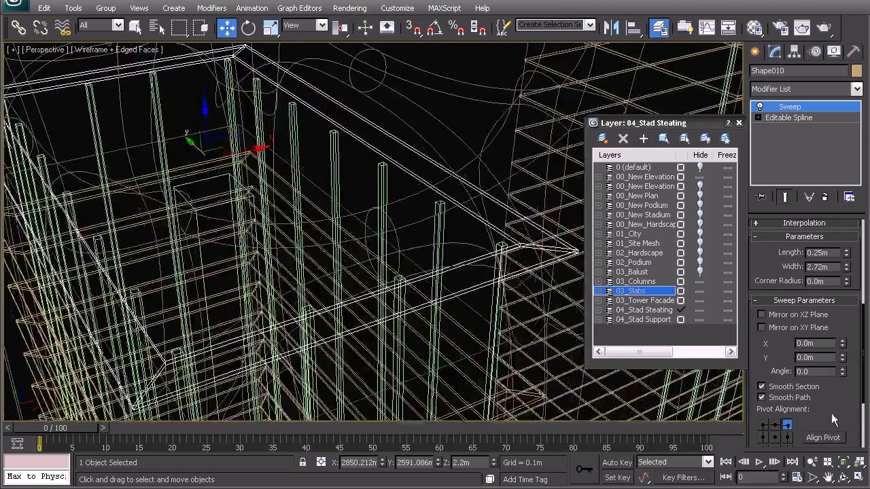
pyautogui.scroll(-2, 829, 414)
pyautogui.scroll(2, 848, 279)
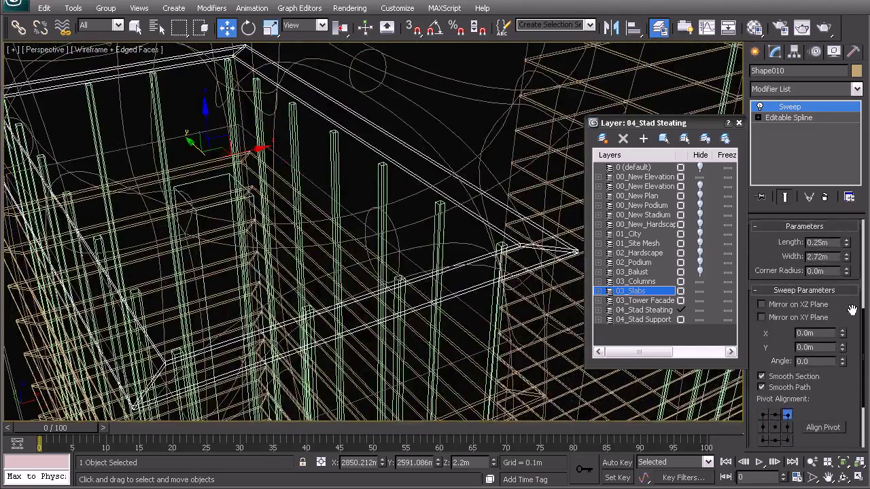
# Try different pivot alignments for the top slab's sweep section, ending with the top-left corner.
pyautogui.click(787, 431)
pyautogui.click(787, 417)
pyautogui.click(775, 417)
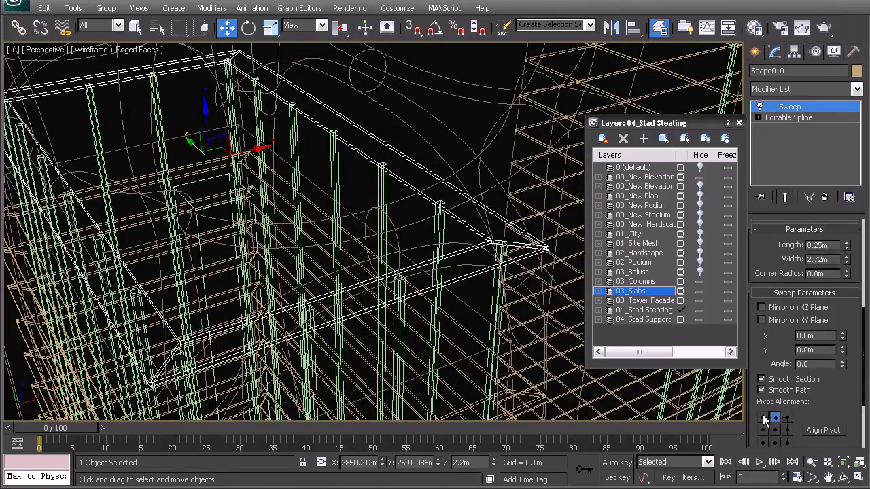
pyautogui.click(762, 418)
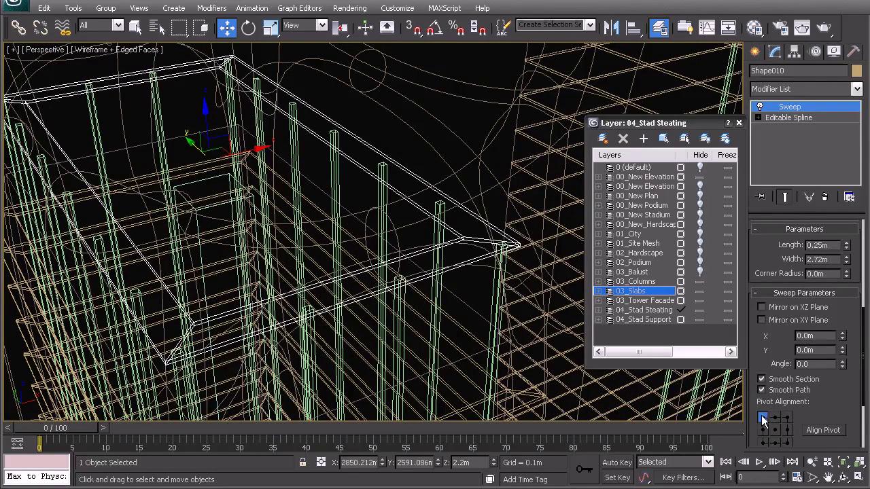
# Align the top slab's sweep section to its top-center pivot and set its width to 5.794 m.
pyautogui.moveTo(845, 261); pyautogui.dragTo(842, 233)
pyautogui.rightClick(842, 235)
pyautogui.click(775, 418)
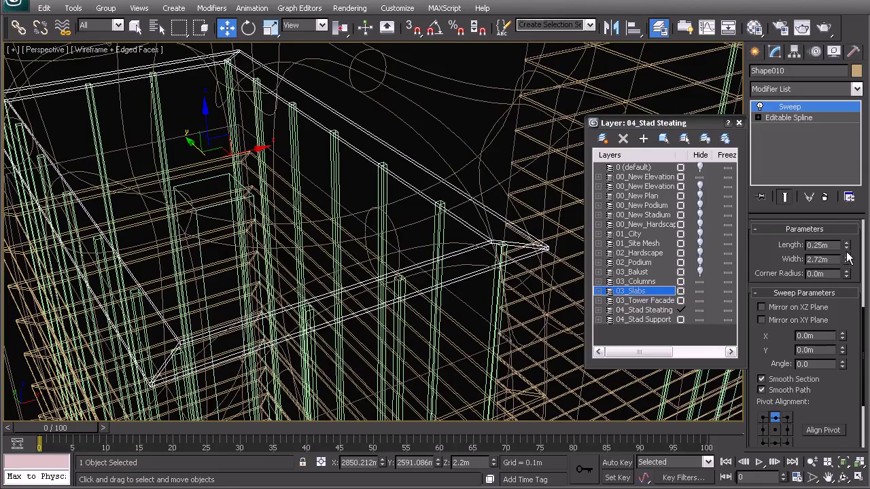
pyautogui.moveTo(848, 262); pyautogui.dragTo(844, 178)
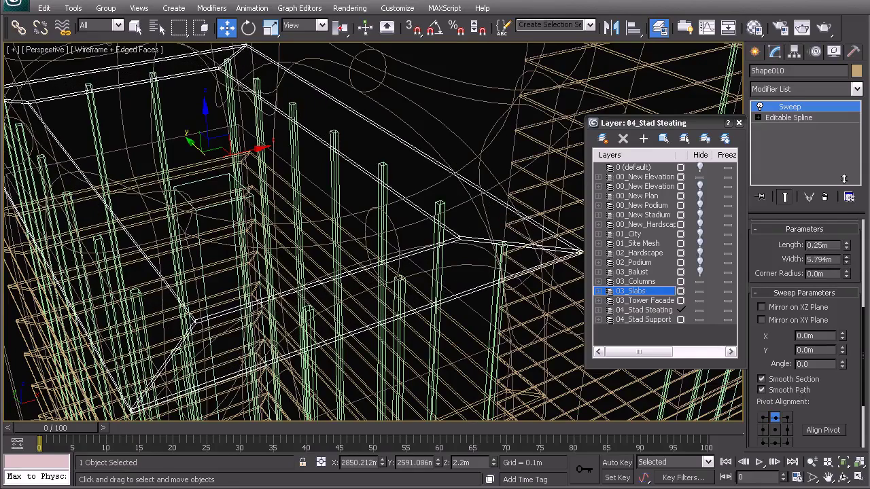
# Check the widened top slab against the columns and stadium supports in front, perspective and shaded views.
pyautogui.keyDown('alt'); pyautogui.moveTo(334, 224); pyautogui.dragTo(325, 206, button='middle'); pyautogui.keyUp('alt')
pyautogui.press('f')
pyautogui.press('z')
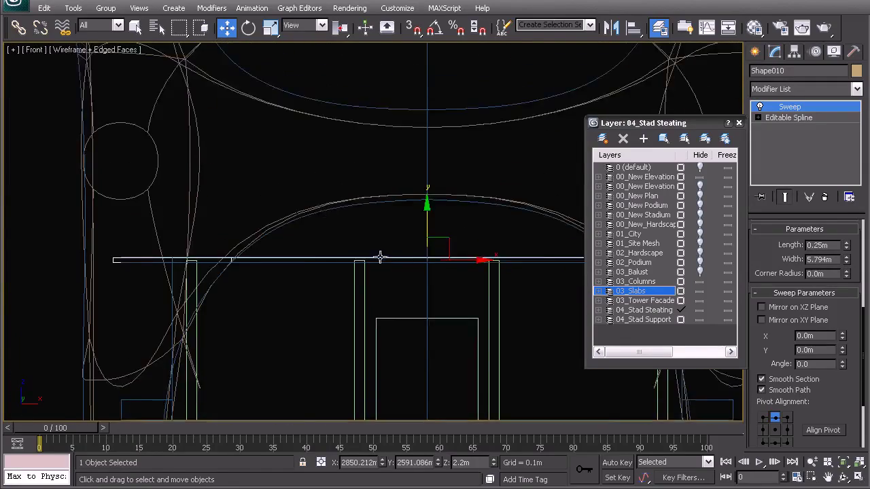
pyautogui.moveTo(377, 257); pyautogui.dragTo(287, 216, button='middle')
pyautogui.scroll(-2, 318, 227)
pyautogui.press('p')
pyautogui.press('z')
pyautogui.keyDown('alt'); pyautogui.moveTo(363, 245); pyautogui.dragTo(361, 259, button='middle'); pyautogui.keyUp('alt')
pyautogui.scroll(-2, 364, 250)
pyautogui.moveTo(374, 229); pyautogui.dragTo(296, 162, button='middle')
pyautogui.scroll(-2, 296, 163)
pyautogui.press('F3')
pyautogui.moveTo(301, 193)
pyautogui.keyDown('alt'); pyautogui.mouseDown(button='middle')
pyautogui.moveTo(380, 178)
pyautogui.moveTo(234, 179)
pyautogui.moveTo(316, 194)
pyautogui.moveTo(351, 174)
pyautogui.moveTo(371, 207)
pyautogui.moveTo(265, 277)
pyautogui.moveTo(310, 235)
pyautogui.moveTo(246, 251)
pyautogui.mouseUp(button='middle'); pyautogui.keyUp('alt')
pyautogui.scroll(3, 309, 196)
# In wireframe, select the extruded floor-slab shape that lies inside the tower's swept slab edges.
pyautogui.click(202, 238)
pyautogui.scroll(2, 204, 239)
pyautogui.press('F3')
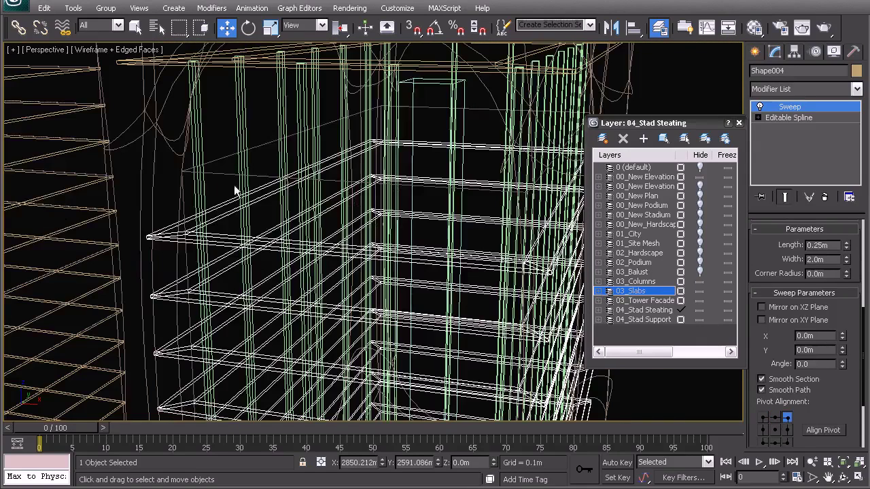
pyautogui.click(214, 222)
pyautogui.click(219, 236)
pyautogui.click(214, 236)
pyautogui.click(214, 236)
pyautogui.click(214, 236)
pyautogui.keyDown('alt'); pyautogui.moveTo(287, 200); pyautogui.dragTo(217, 241, button='middle'); pyautogui.keyUp('alt')
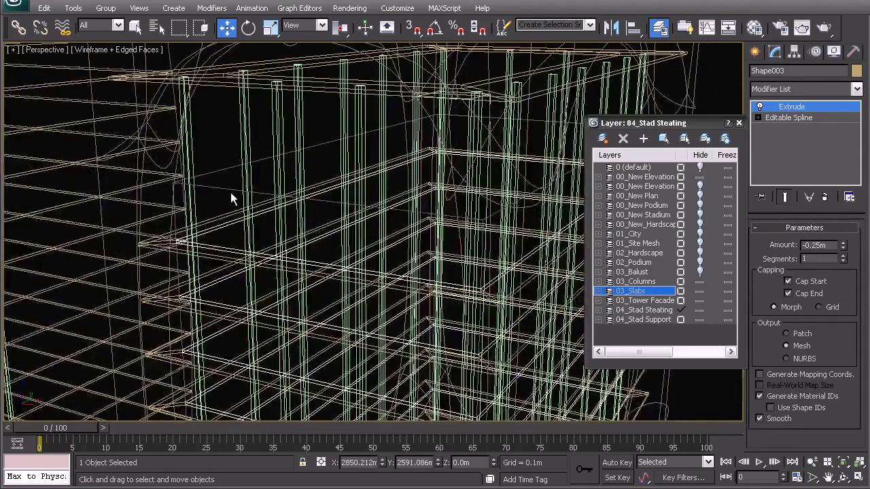
# At spline level of the floor-slab shape, select only the topmost floor spline and lock the selection.
pyautogui.click(788, 117)
pyautogui.scroll(-5, 810, 271)
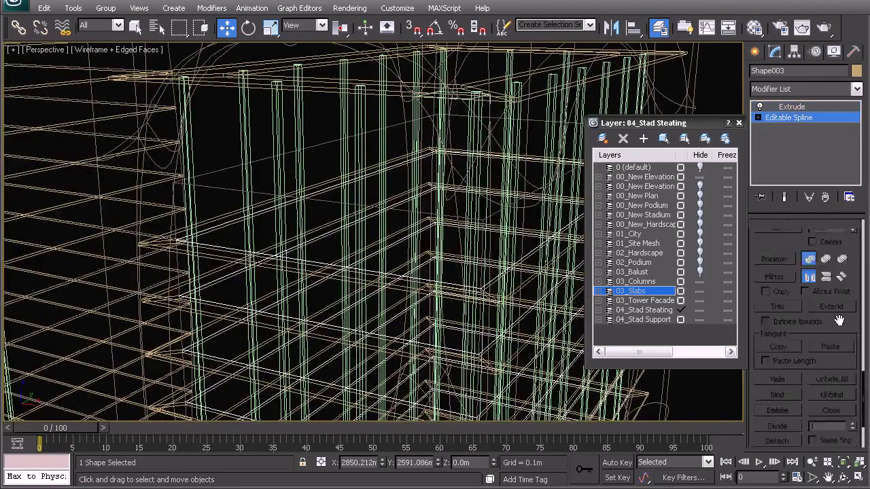
pyautogui.scroll(2, 809, 333)
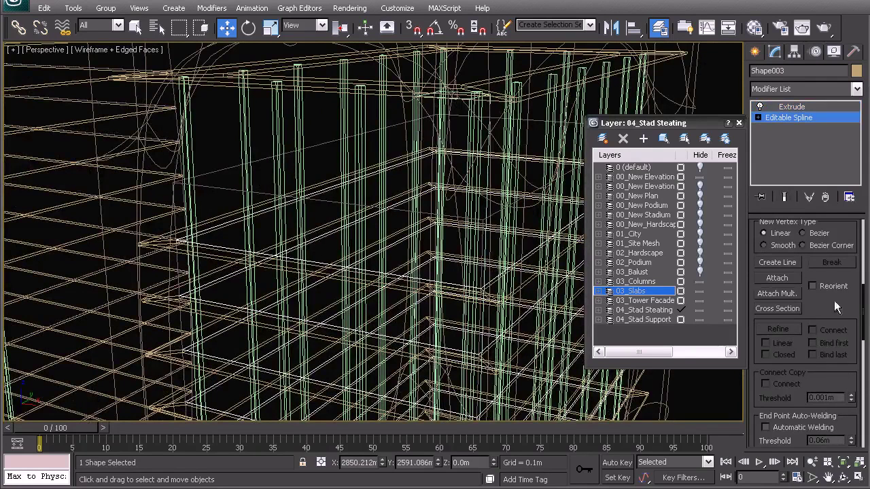
pyautogui.moveTo(865, 299); pyautogui.dragTo(862, 218)
pyautogui.click(821, 276)
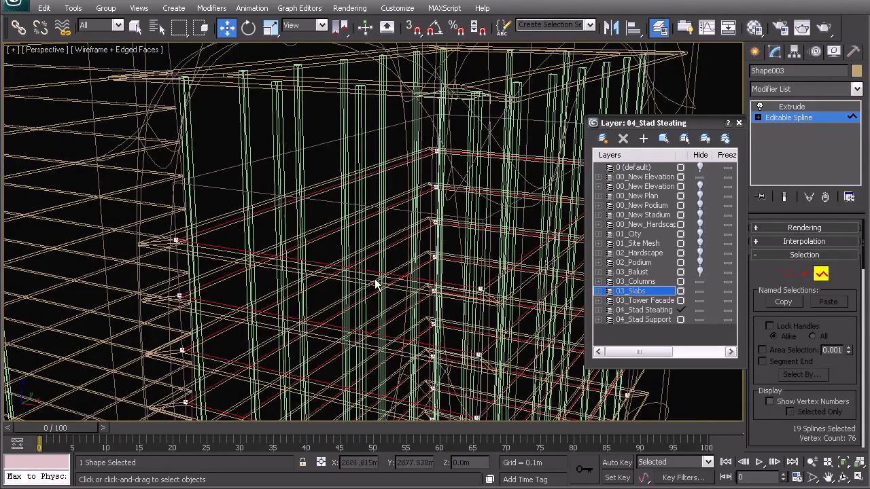
pyautogui.click(347, 267)
pyautogui.press('space')
# Copy the top floor spline straight up, endpoint-snapped to the top corner of the facade box, and leave spline level with nothing selected.
pyautogui.keyDown('alt'); pyautogui.moveTo(200, 235); pyautogui.dragTo(245, 232, button='middle'); pyautogui.keyUp('alt')
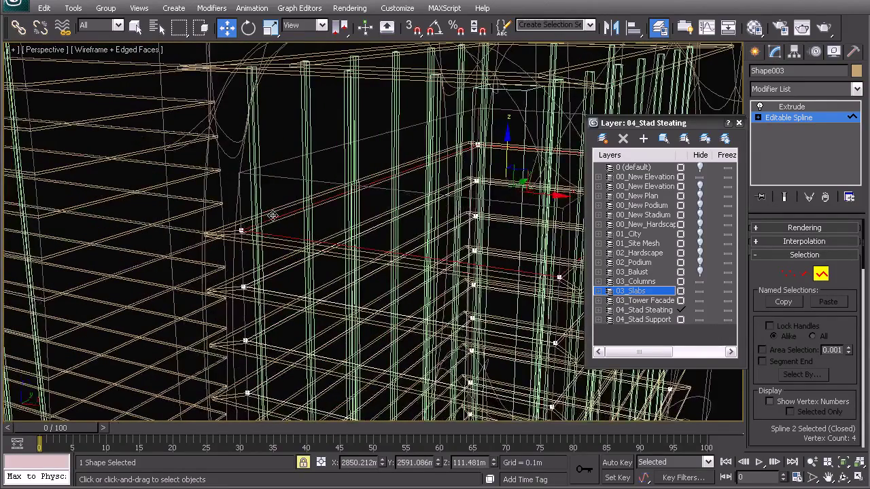
pyautogui.scroll(6, 247, 221)
pyautogui.moveTo(363, 217); pyautogui.dragTo(414, 238, button='middle')
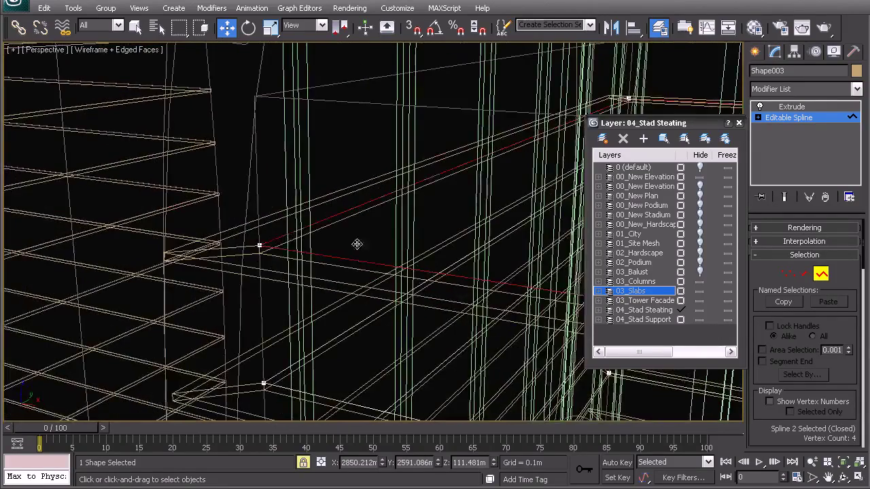
pyautogui.press('s')
pyautogui.moveTo(260, 245); pyautogui.dragTo(255, 96)
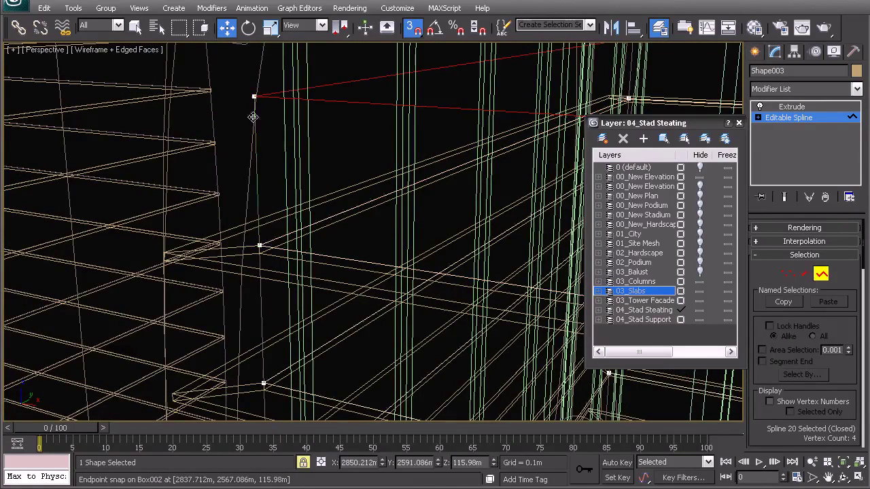
pyautogui.rightClick(331, 164)
pyautogui.click(305, 142)
pyautogui.click(329, 154)
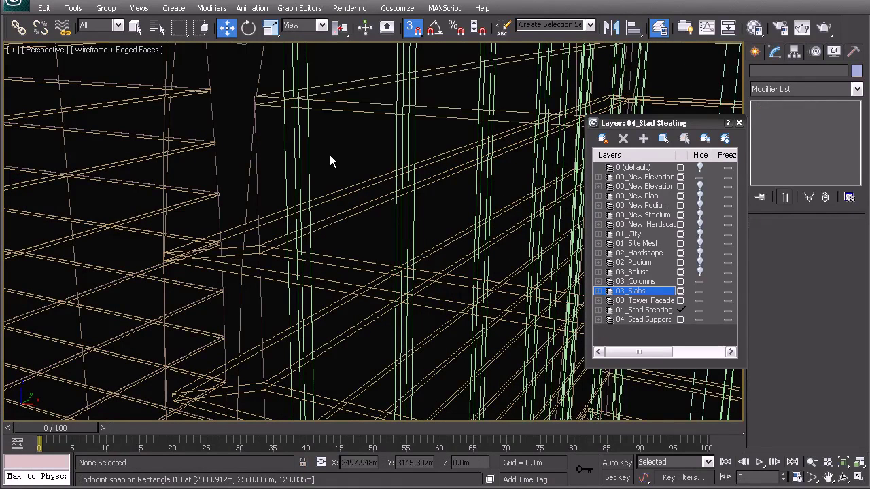
# Select the tower's facade box and examine in shaded view where the support frame crosses in front of it.
pyautogui.click(256, 161)
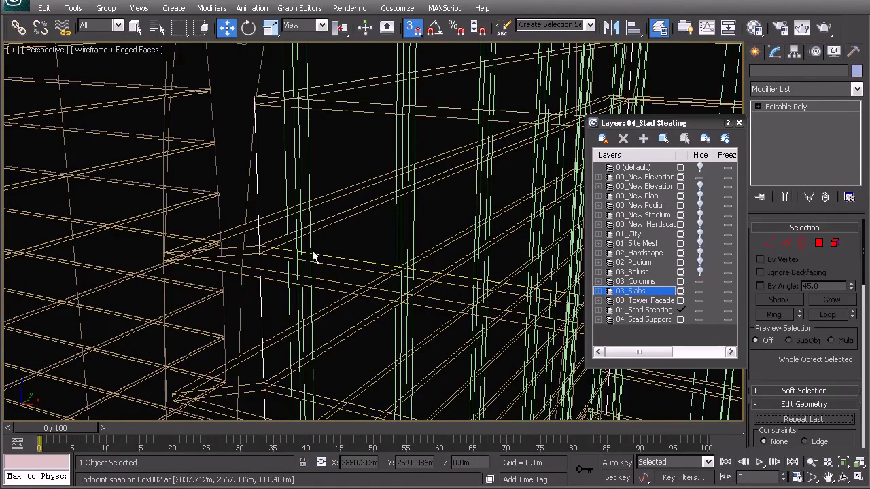
pyautogui.scroll(-10, 312, 250)
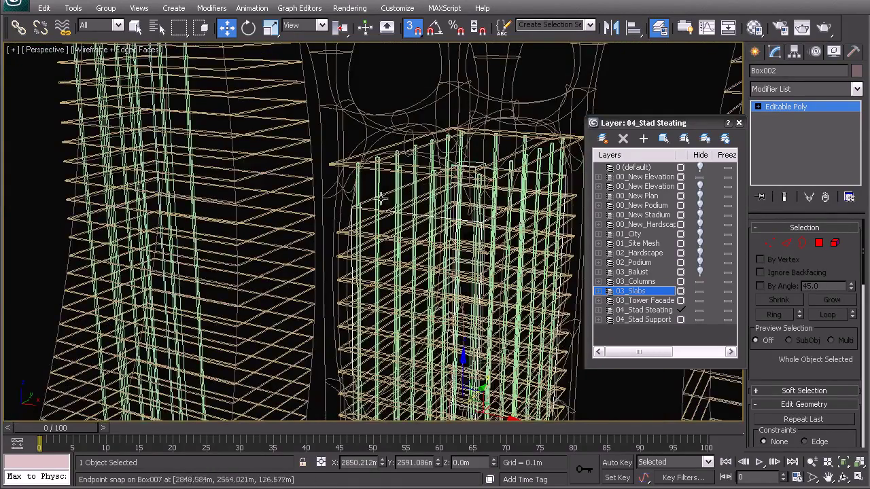
pyautogui.scroll(3, 380, 211)
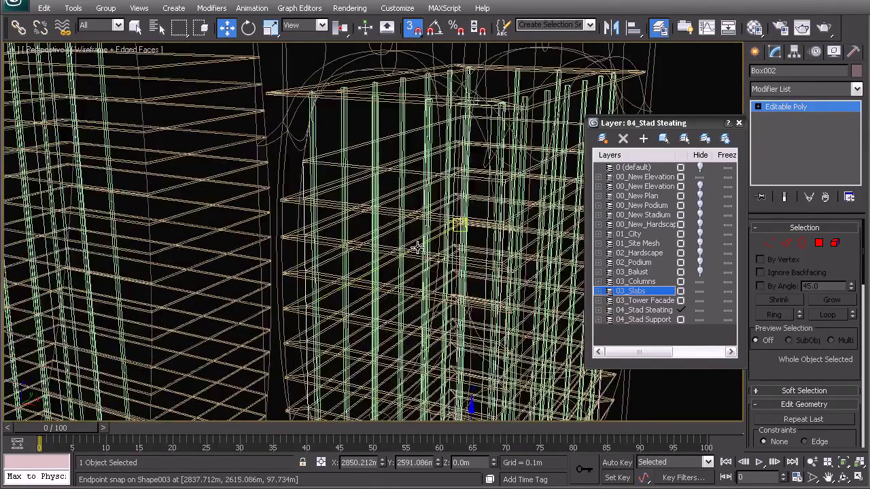
pyautogui.press('F3')
pyautogui.scroll(2, 450, 278)
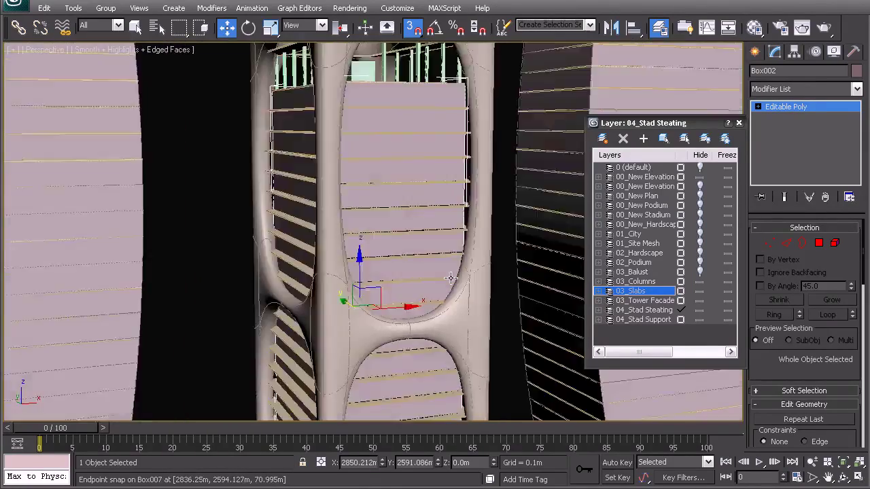
pyautogui.keyDown('alt'); pyautogui.moveTo(450, 277); pyautogui.dragTo(298, 351, button='middle'); pyautogui.keyUp('alt')
pyautogui.keyDown('alt'); pyautogui.moveTo(374, 310); pyautogui.dragTo(224, 140, button='middle'); pyautogui.keyUp('alt')
pyautogui.scroll(2, 353, 233)
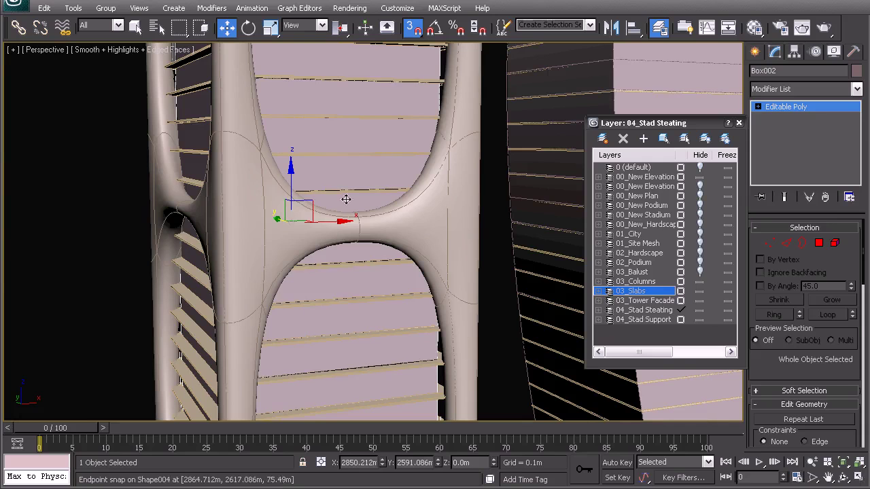
pyautogui.keyDown('alt'); pyautogui.moveTo(316, 212); pyautogui.dragTo(316, 210, button='middle'); pyautogui.keyUp('alt')
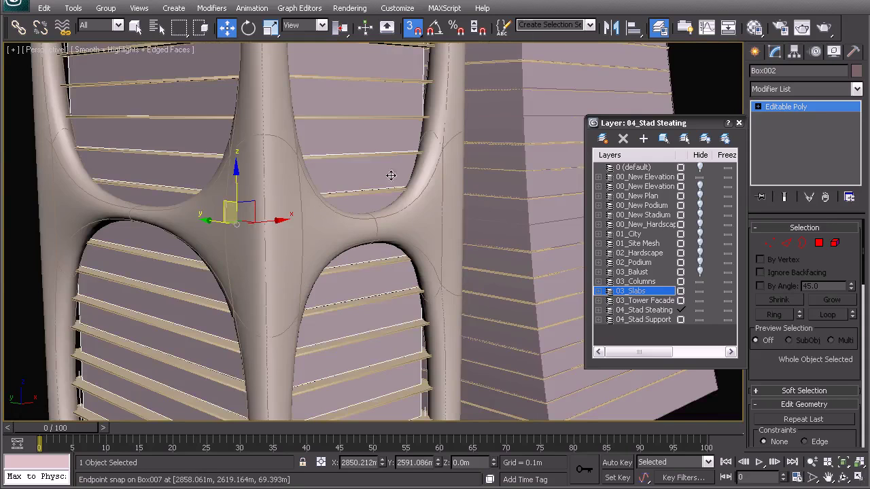
pyautogui.keyDown('alt'); pyautogui.moveTo(332, 245); pyautogui.dragTo(316, 244, button='middle'); pyautogui.keyUp('alt')
pyautogui.moveTo(354, 197); pyautogui.dragTo(307, 236, button='middle')
pyautogui.scroll(-3, 352, 233)
pyautogui.scroll(5, 307, 236)
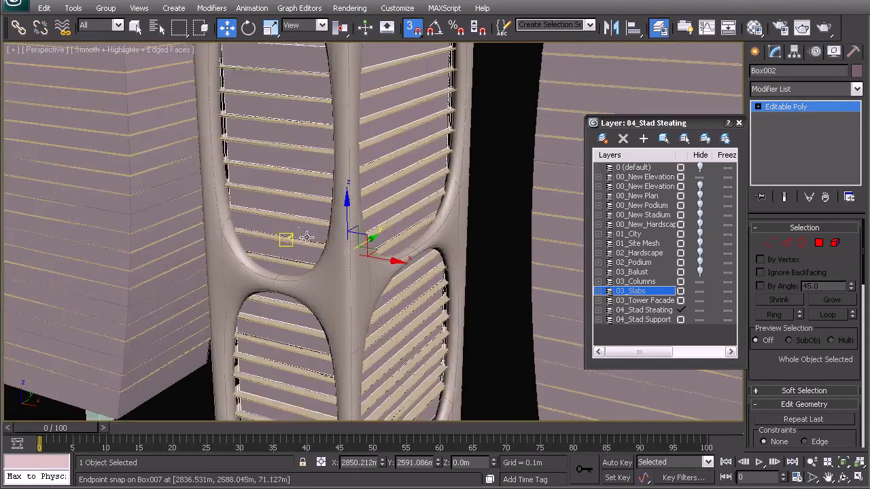
pyautogui.scroll(-2, 352, 235)
# Isolate the facade box together with the surrounding support frame and show them shaded.
pyautogui.press('F3')
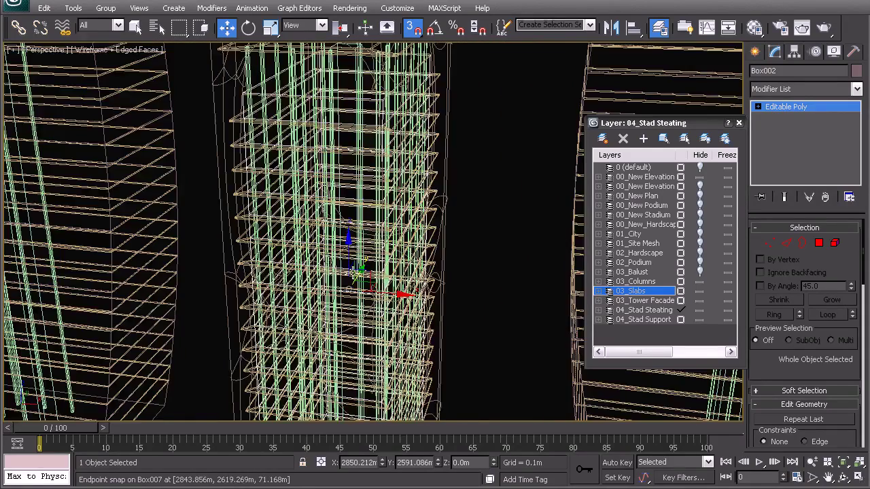
pyautogui.keyDown('ctrl'); pyautogui.click(438, 204); pyautogui.keyUp('ctrl')
pyautogui.rightClick(421, 224)
pyautogui.click(459, 94)
pyautogui.click(485, 145)
pyautogui.scroll(3, 399, 226)
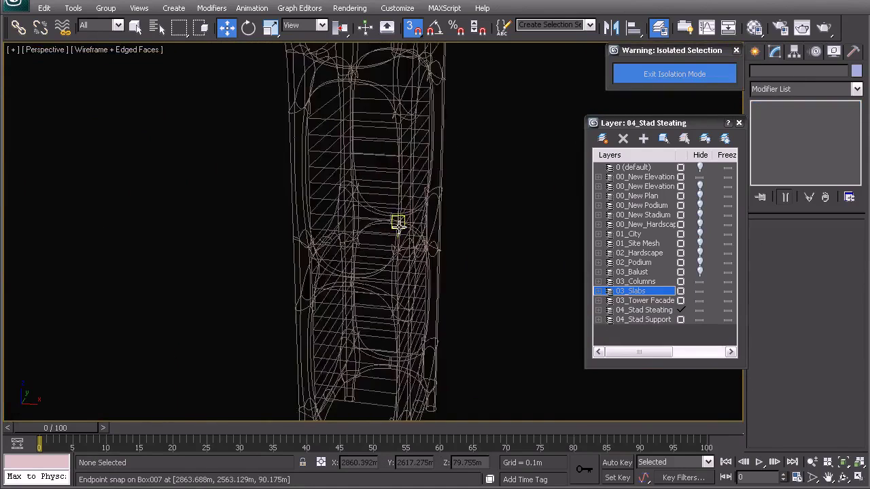
pyautogui.press('F3')
pyautogui.moveTo(344, 236)
pyautogui.keyDown('alt'); pyautogui.mouseDown(button='middle')
pyautogui.moveTo(316, 202)
pyautogui.moveTo(368, 210)
pyautogui.mouseUp(button='middle'); pyautogui.keyUp('alt')
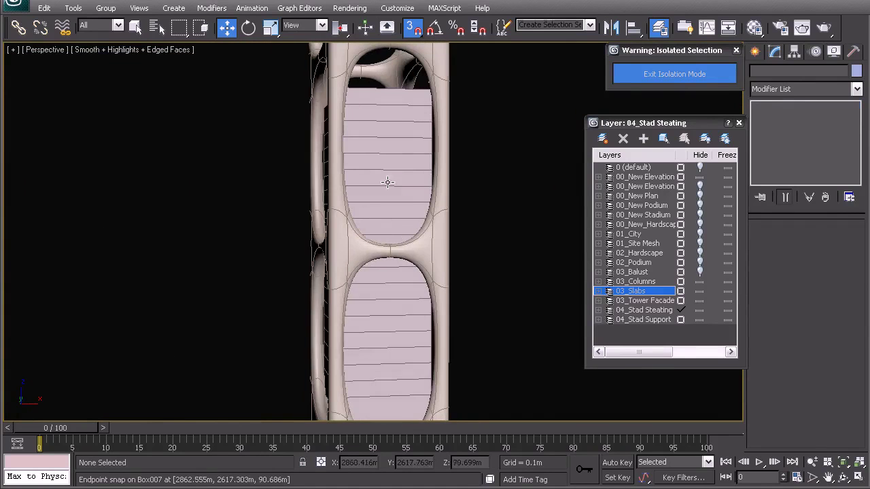
# Add an Edit Poly modifier to the facade box and enter polygon level.
pyautogui.click(385, 186)
pyautogui.click(797, 91)
pyautogui.press('e')
pyautogui.click(782, 135)
pyautogui.click(819, 266)
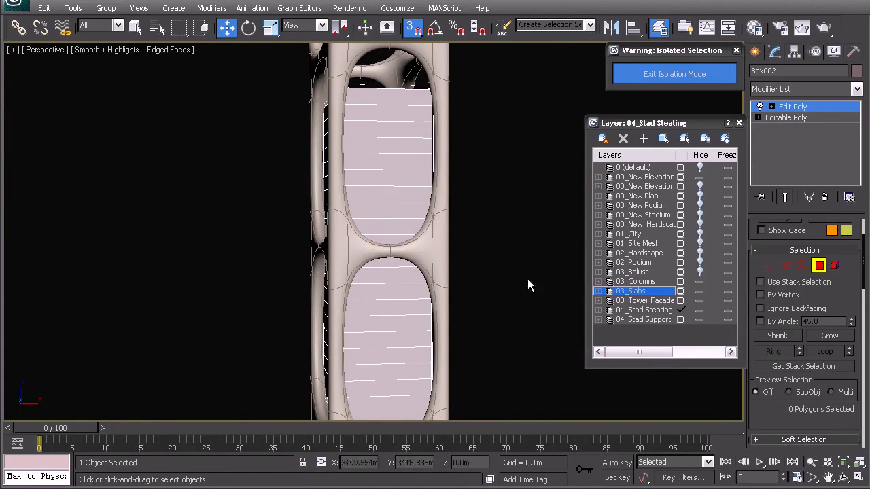
# In the front wireframe view, delete the four rows of facade polygons behind the support frame's crossing and return to object level.
pyautogui.moveTo(355, 279); pyautogui.dragTo(345, 240, button='middle')
pyautogui.press('f')
pyautogui.moveTo(478, 239); pyautogui.dragTo(411, 249, button='middle')
pyautogui.scroll(3, 412, 249)
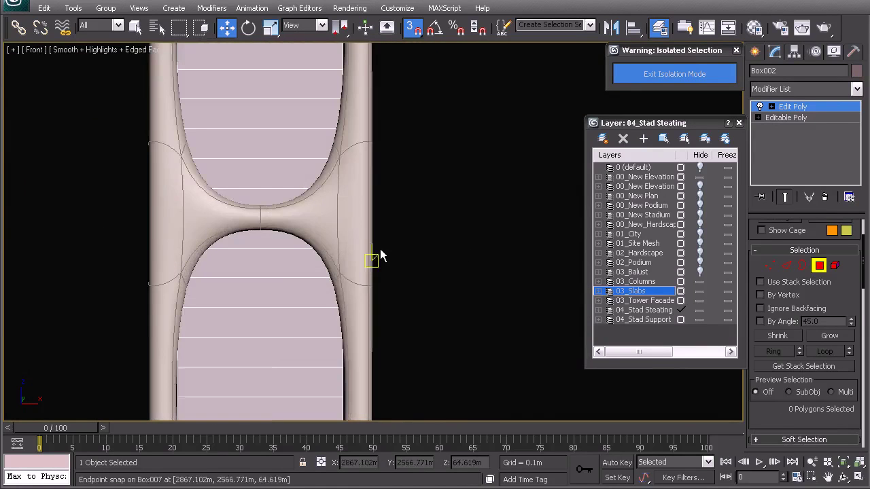
pyautogui.press('F3')
pyautogui.scroll(2, 396, 245)
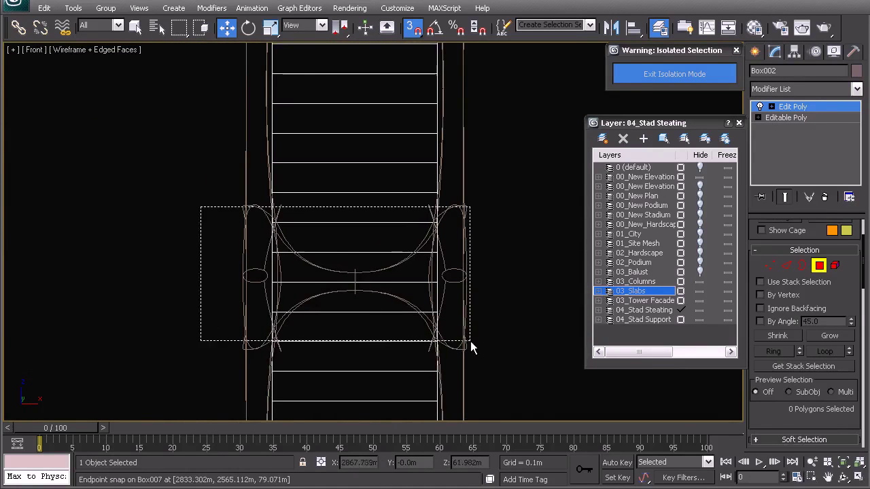
pyautogui.moveTo(471, 348); pyautogui.dragTo(475, 343)
pyautogui.moveTo(489, 324); pyautogui.dragTo(462, 282, button='middle')
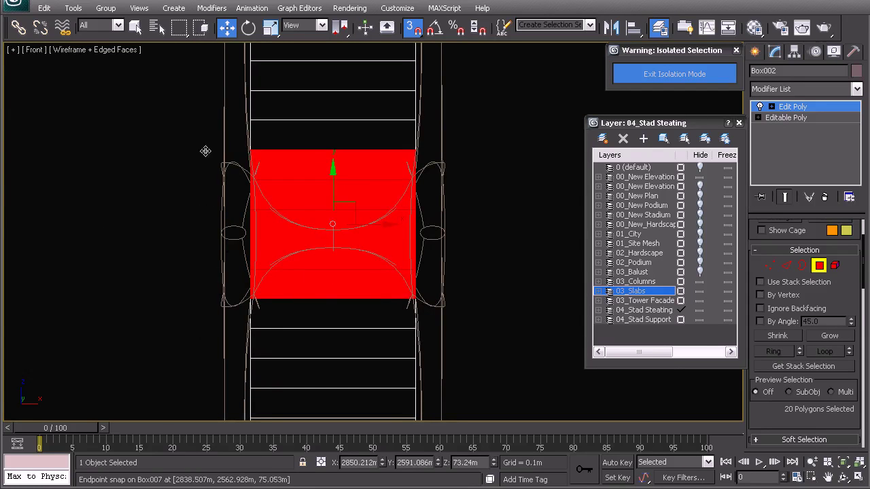
pyautogui.keyDown('alt'); pyautogui.moveTo(499, 173); pyautogui.dragTo(498, 173); pyautogui.keyUp('alt')
pyautogui.moveTo(422, 252); pyautogui.dragTo(413, 231, button='middle')
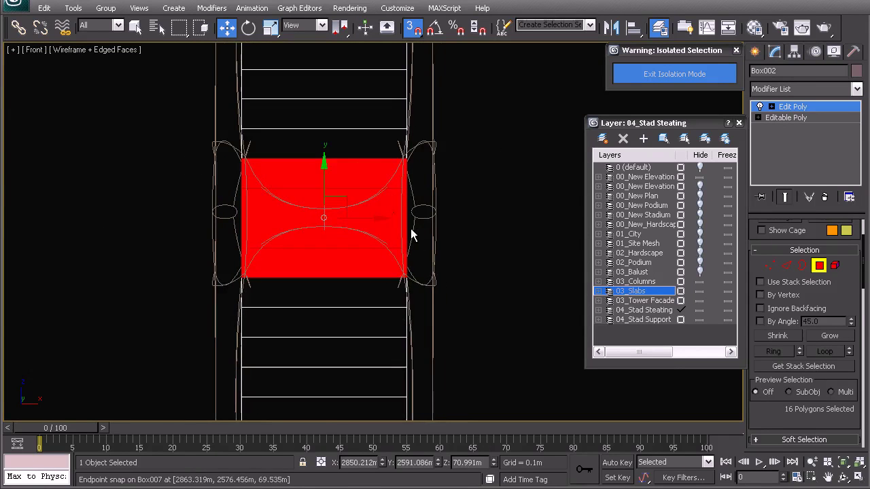
pyautogui.press('Delete')
pyautogui.rightClick(341, 225)
pyautogui.click(325, 212)
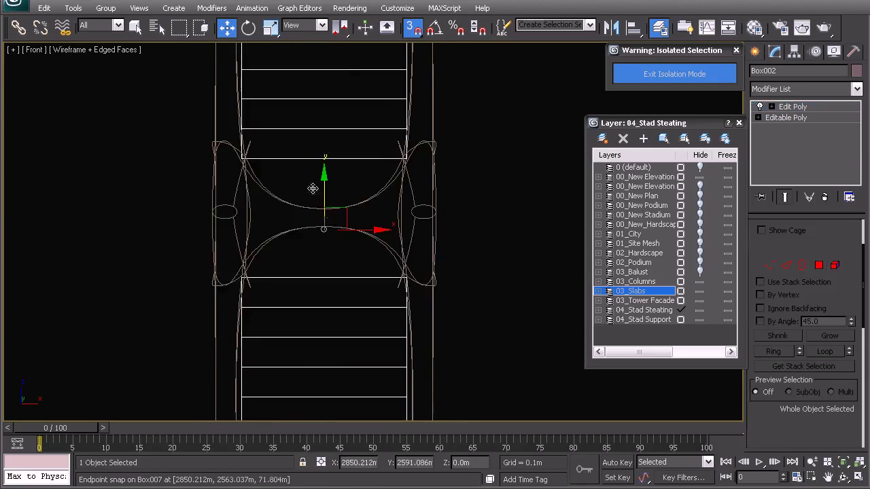
# Exit isolation and hide the first 00_New Elevation layer so its reference drawing no longer covers the tower.
pyautogui.moveTo(465, 197); pyautogui.dragTo(466, 223, button='middle')
pyautogui.click(592, 103)
pyautogui.click(652, 74)
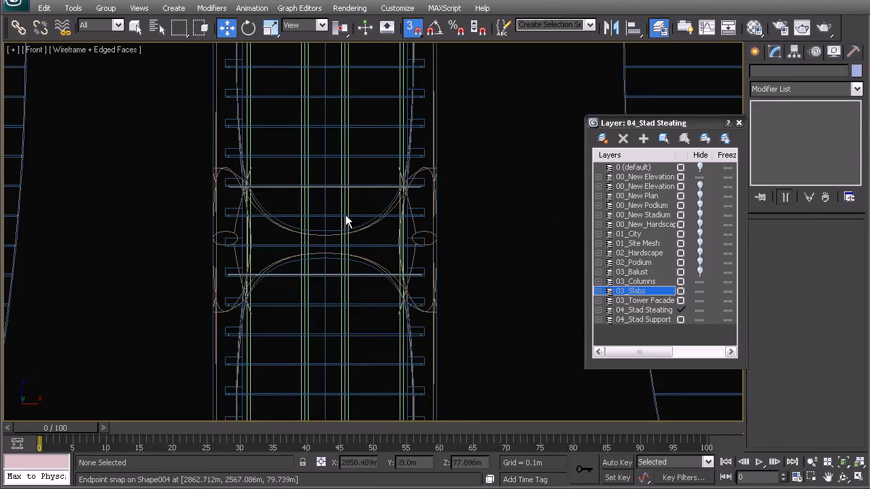
pyautogui.click(355, 216)
pyautogui.click(475, 216)
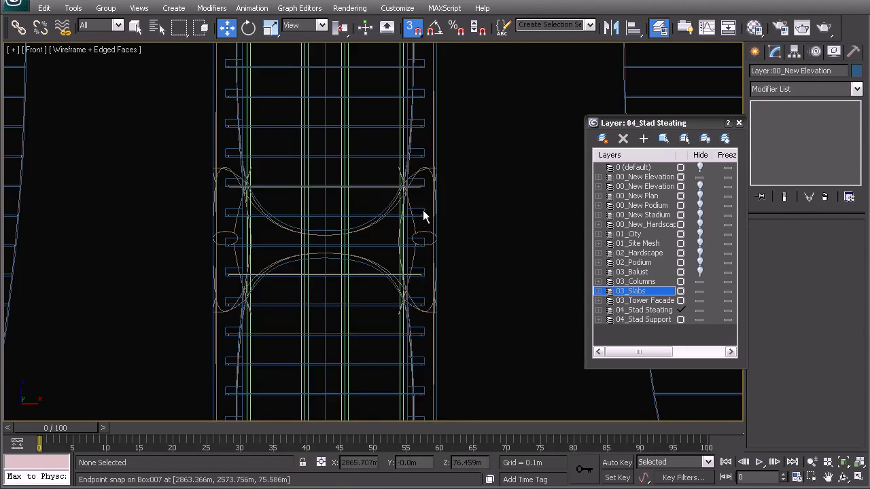
pyautogui.click(696, 177)
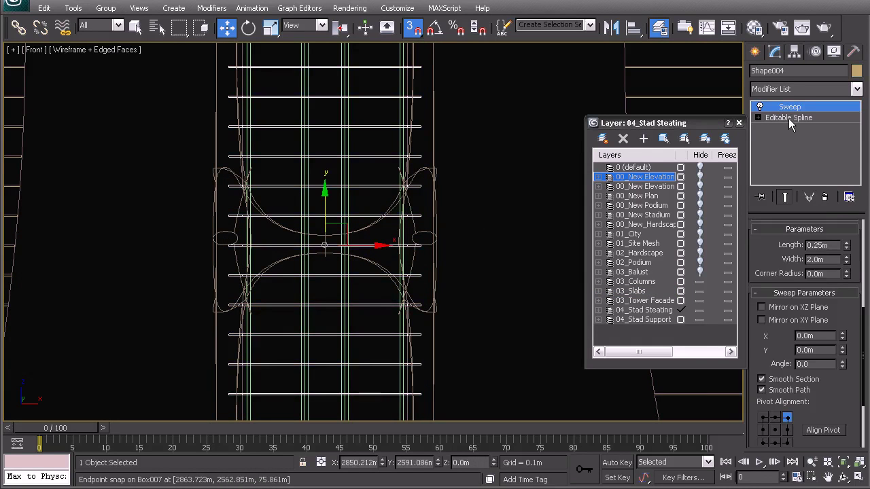
# Select the swept slab-edge splines across the facade opening at spline level, excluding the one at the upper facade's lower edge.
pyautogui.click(788, 118)
pyautogui.click(820, 273)
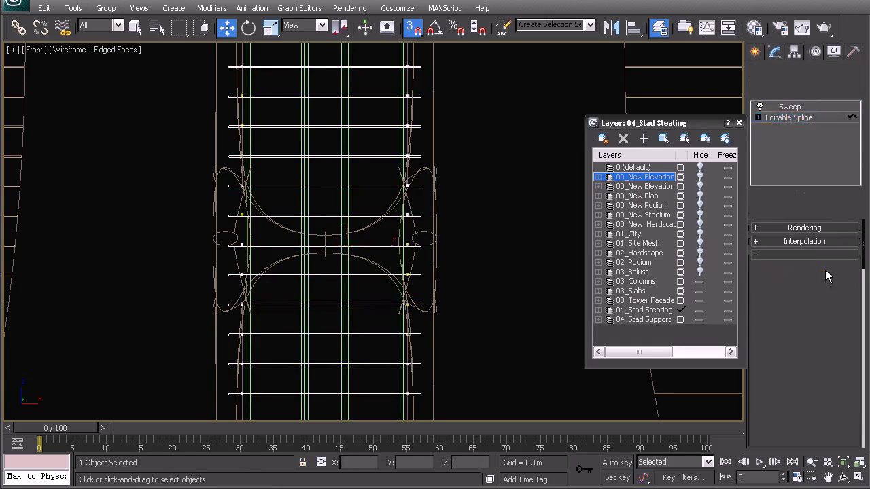
pyautogui.moveTo(197, 180); pyautogui.dragTo(465, 313)
pyautogui.press('p')
pyautogui.press('z')
pyautogui.keyDown('alt'); pyautogui.moveTo(276, 219); pyautogui.dragTo(237, 251, button='middle'); pyautogui.keyUp('alt')
pyautogui.press('F3')
pyautogui.scroll(2, 241, 214)
pyautogui.moveTo(232, 217)
pyautogui.mouseDown(button='middle')
pyautogui.moveTo(266, 248)
pyautogui.moveTo(248, 233)
pyautogui.moveTo(208, 228)
pyautogui.moveTo(247, 225)
pyautogui.mouseUp(button='middle')
pyautogui.scroll(2, 295, 227)
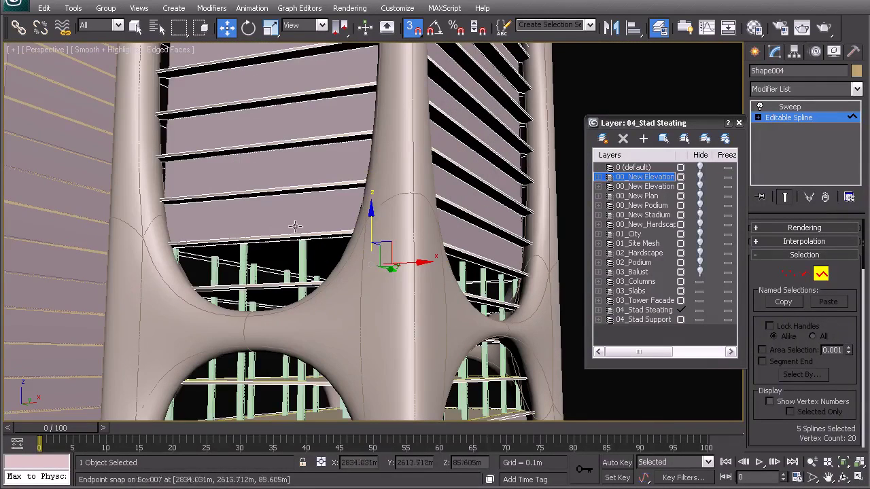
pyautogui.keyDown('alt'); pyautogui.click(291, 222); pyautogui.keyUp('alt')
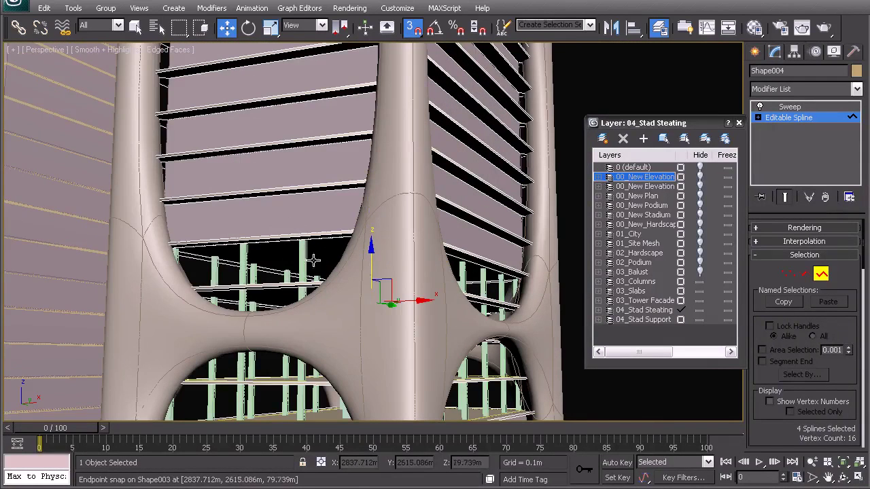
# Try to move the four selected slab-edge splines sideways along X with snapping off.
pyautogui.moveTo(417, 324); pyautogui.dragTo(379, 290, button='middle')
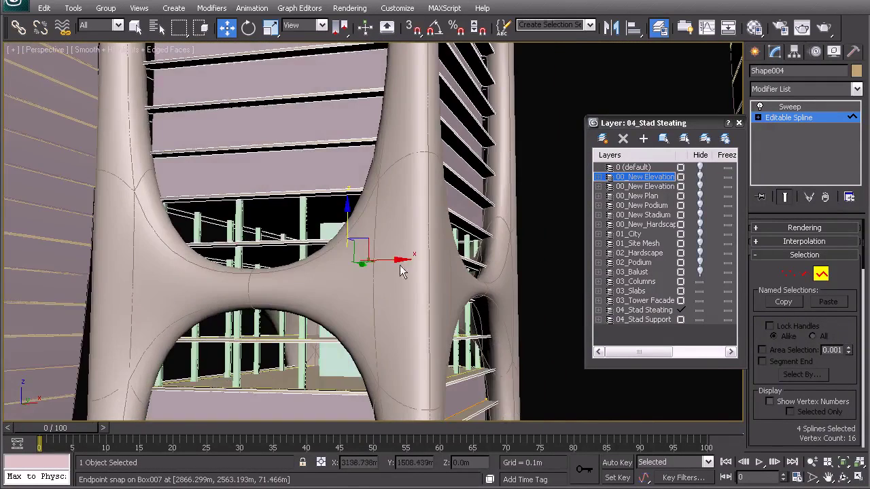
pyautogui.moveTo(387, 256); pyautogui.dragTo(446, 289)
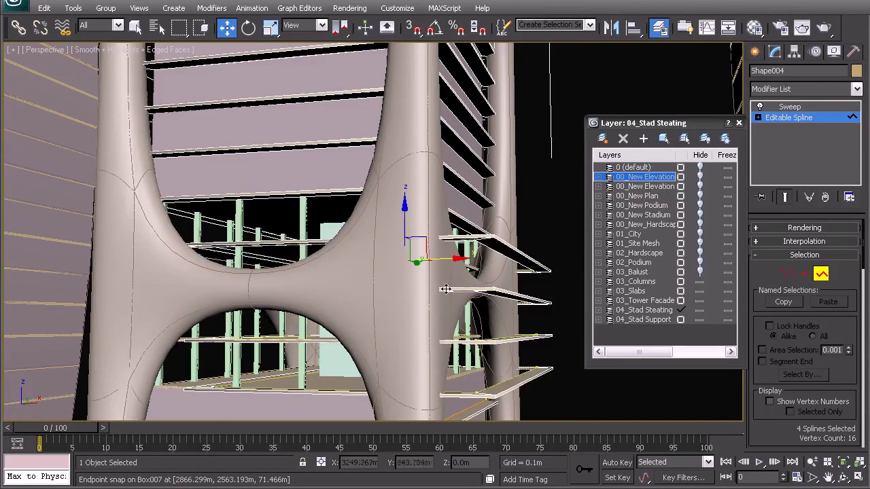
pyautogui.keyDown('alt'); pyautogui.moveTo(423, 303); pyautogui.dragTo(294, 320, button='middle'); pyautogui.keyUp('alt')
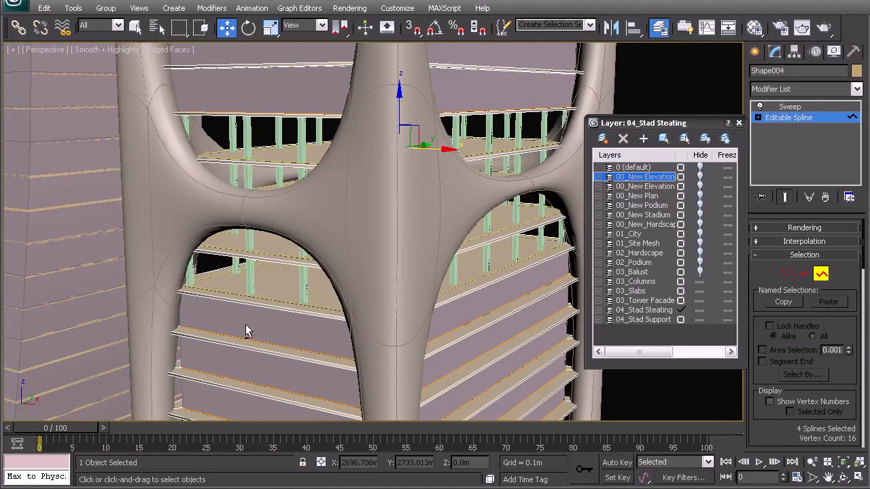
# Drop one more spline from the selection, delete the three remaining slab-edge splines in the opening, and leave spline level.
pyautogui.keyDown('alt'); pyautogui.moveTo(237, 308); pyautogui.dragTo(301, 242, button='middle'); pyautogui.keyUp('alt')
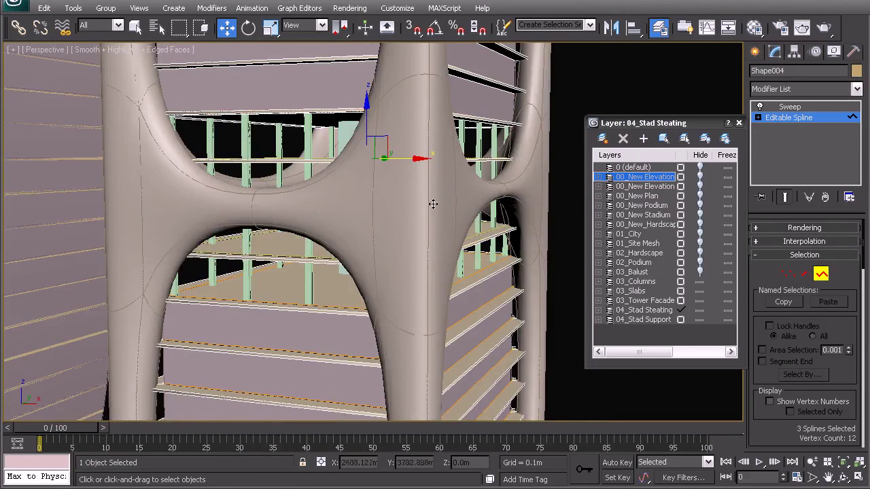
pyautogui.keyDown('alt'); pyautogui.moveTo(430, 212); pyautogui.dragTo(334, 220, button='middle'); pyautogui.keyUp('alt')
pyautogui.rightClick(334, 221)
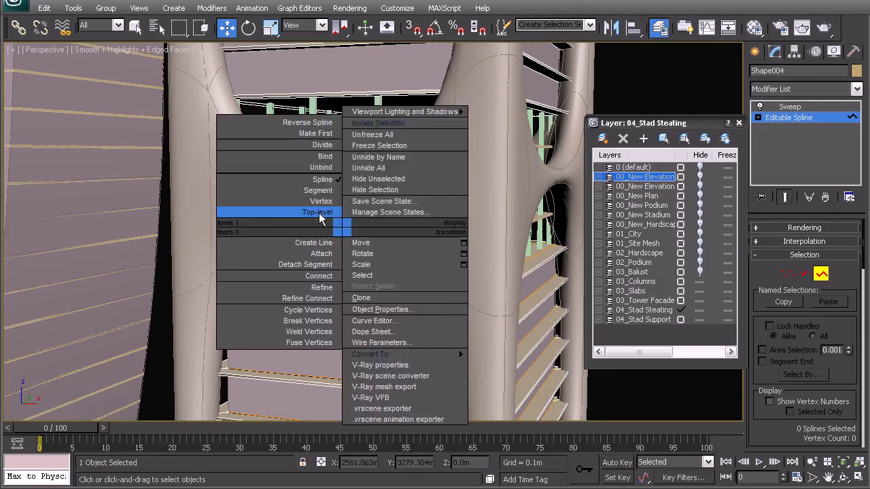
pyautogui.click(319, 218)
# Delete the three slab splines crossing the facade opening from the extruded floor-slab shape at spline level, leave spline level, and deselect it.
pyautogui.click(339, 238)
pyautogui.click(789, 118)
pyautogui.click(820, 274)
pyautogui.press('F3')
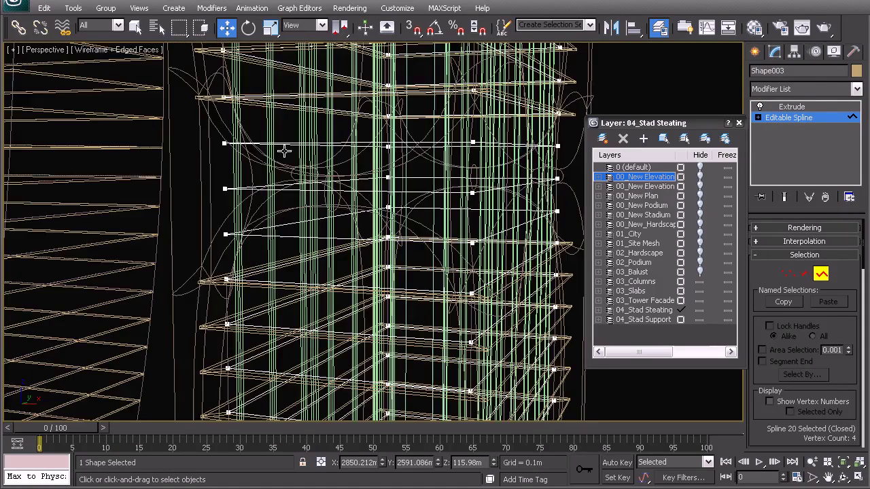
pyautogui.moveTo(267, 134); pyautogui.dragTo(283, 257)
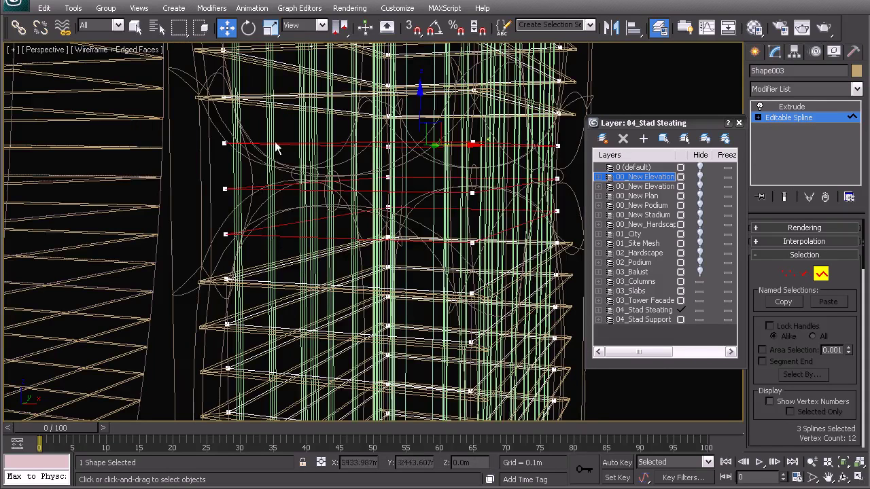
pyautogui.rightClick(265, 231)
pyautogui.click(252, 204)
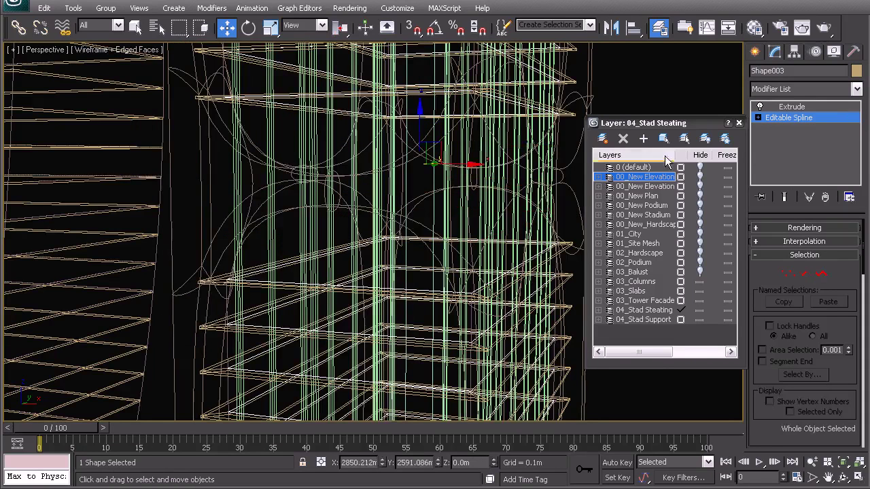
pyautogui.click(503, 155)
# Examine the central tower from its base up to the facade opening in both wireframe and shaded display.
pyautogui.keyDown('alt'); pyautogui.moveTo(360, 215); pyautogui.dragTo(329, 219, button='middle'); pyautogui.keyUp('alt')
pyautogui.press('F3')
pyautogui.scroll(-5, 328, 244)
pyautogui.moveTo(329, 253)
pyautogui.keyDown('alt'); pyautogui.mouseDown(button='middle')
pyautogui.moveTo(396, 260)
pyautogui.moveTo(335, 262)
pyautogui.moveTo(310, 233)
pyautogui.moveTo(358, 209)
pyautogui.moveTo(378, 265)
pyautogui.moveTo(358, 173)
pyautogui.mouseUp(button='middle'); pyautogui.keyUp('alt')
pyautogui.press('F3')
pyautogui.keyDown('alt'); pyautogui.moveTo(358, 224); pyautogui.dragTo(327, 274, button='middle'); pyautogui.keyUp('alt')
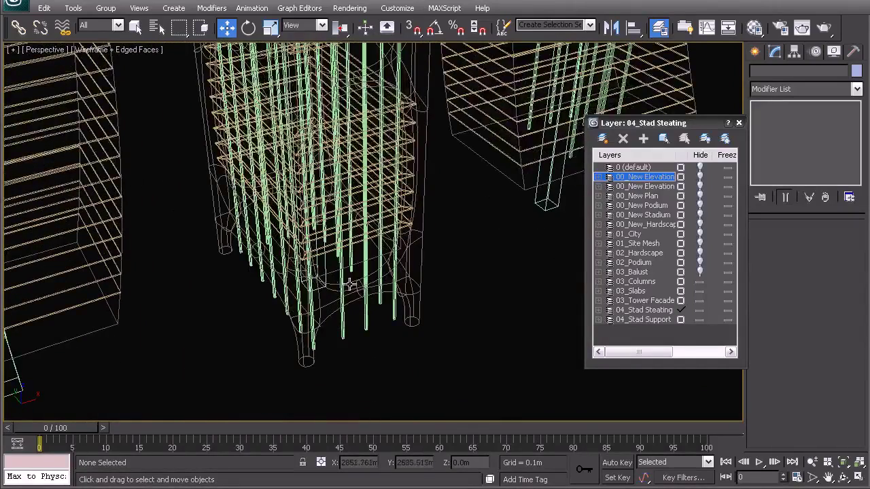
pyautogui.scroll(2, 360, 187)
pyautogui.keyDown('alt'); pyautogui.moveTo(341, 233); pyautogui.dragTo(367, 235, button='middle'); pyautogui.keyUp('alt')
pyautogui.press('F3')
pyautogui.moveTo(326, 282)
pyautogui.keyDown('alt'); pyautogui.mouseDown(button='middle')
pyautogui.moveTo(346, 254)
pyautogui.moveTo(410, 245)
pyautogui.moveTo(391, 250)
pyautogui.mouseUp(button='middle'); pyautogui.keyUp('alt')
pyautogui.scroll(2, 372, 216)
pyautogui.moveTo(390, 144); pyautogui.dragTo(377, 266, button='middle')
pyautogui.scroll(3, 372, 216)
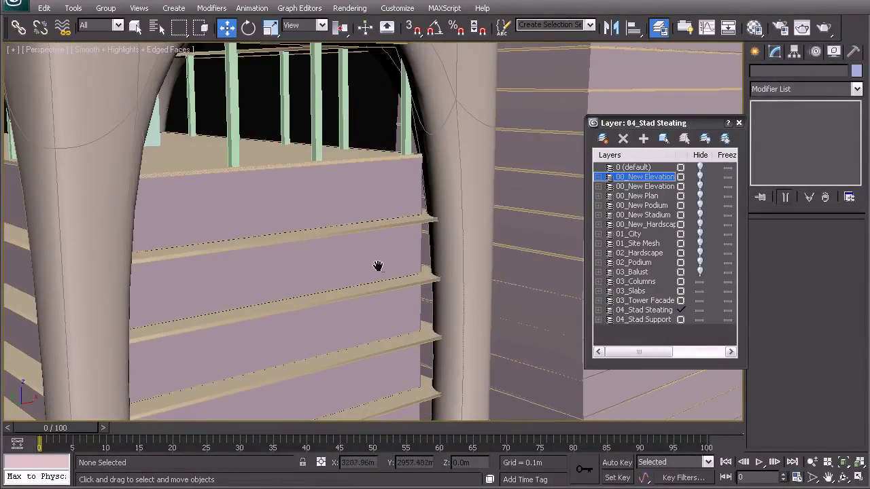
# Unhide the 03_Balust layer and select the highest balustrade spline of the floors below the facade opening at spline level.
pyautogui.click(698, 271)
pyautogui.click(407, 214)
pyautogui.keyDown('alt'); pyautogui.moveTo(407, 215); pyautogui.dragTo(328, 213, button='middle'); pyautogui.keyUp('alt')
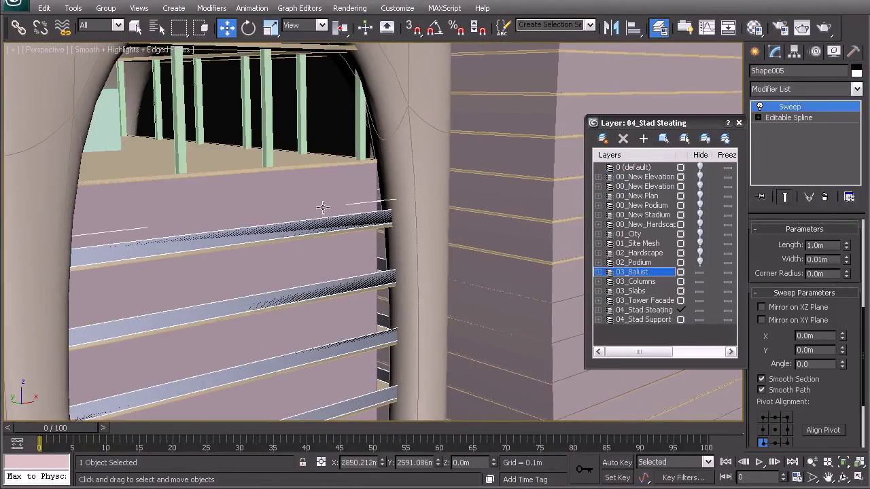
pyautogui.keyDown('alt'); pyautogui.moveTo(320, 143); pyautogui.dragTo(333, 230, button='middle'); pyautogui.keyUp('alt')
pyautogui.click(790, 117)
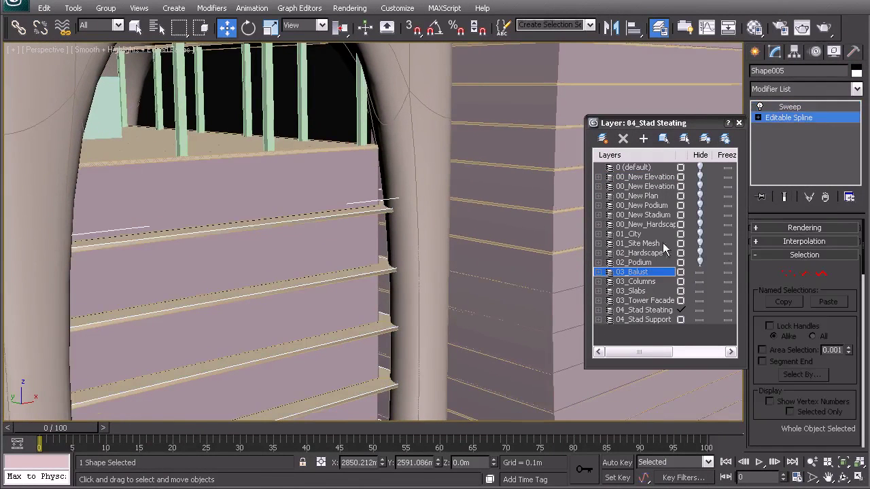
pyautogui.click(820, 273)
pyautogui.click(358, 237)
# Copy the selected balustrade spline up one floor using locked selection and endpoint snapping, and leave spline level.
pyautogui.moveTo(356, 213)
pyautogui.keyDown('alt'); pyautogui.mouseDown(button='middle')
pyautogui.moveTo(359, 252)
pyautogui.moveTo(349, 261)
pyautogui.moveTo(350, 247)
pyautogui.mouseUp(button='middle'); pyautogui.keyUp('alt')
pyautogui.press('F3')
pyautogui.scroll(3, 331, 264)
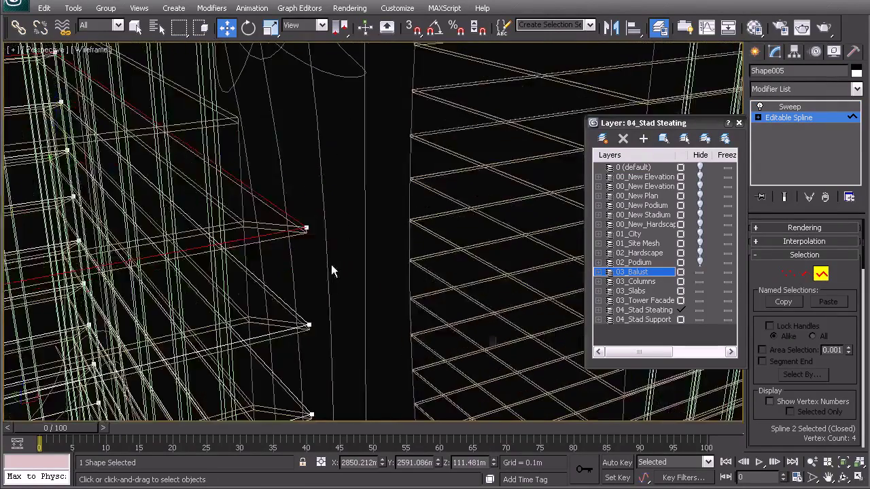
pyautogui.press('c')
pyautogui.click(424, 353)
pyautogui.moveTo(305, 324); pyautogui.dragTo(350, 285, button='middle')
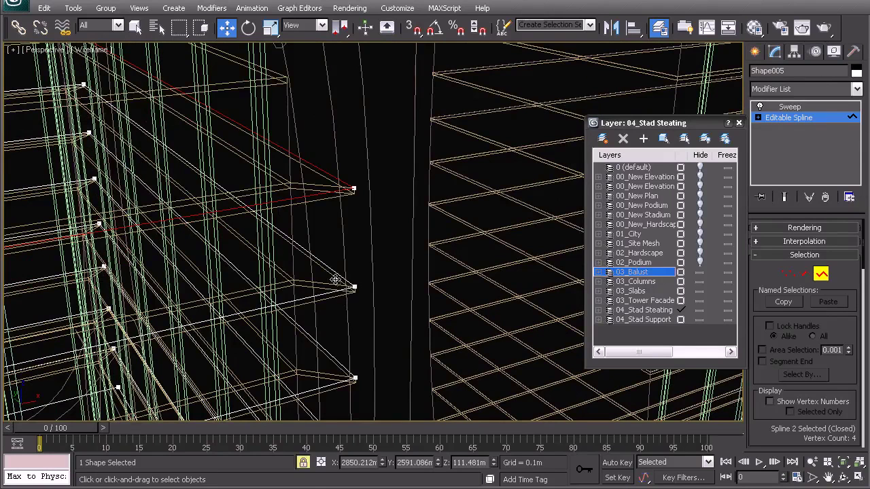
pyautogui.press('s')
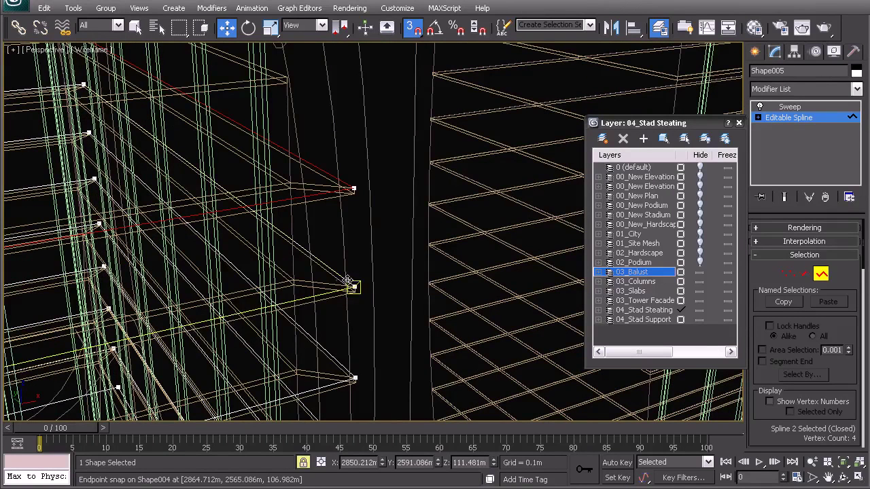
pyautogui.keyDown('shift'); pyautogui.moveTo(352, 286); pyautogui.dragTo(351, 188); pyautogui.keyUp('shift')
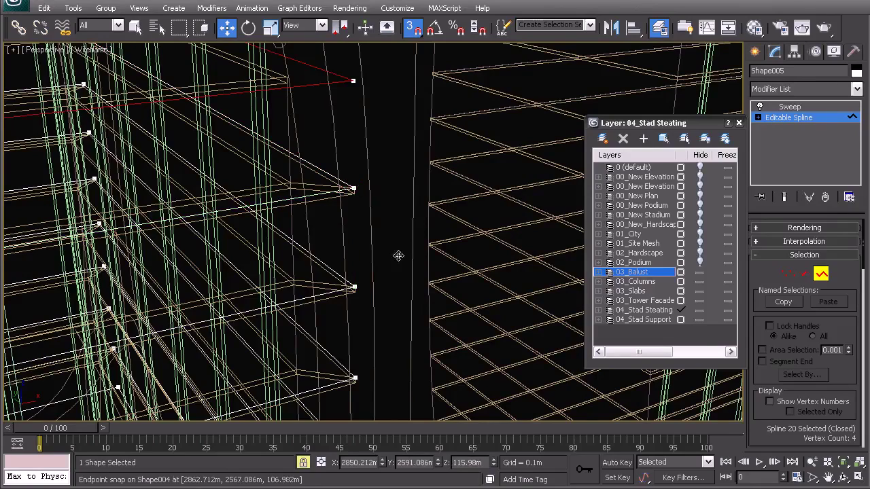
pyautogui.moveTo(326, 231); pyautogui.dragTo(356, 223, button='middle')
pyautogui.rightClick(351, 200)
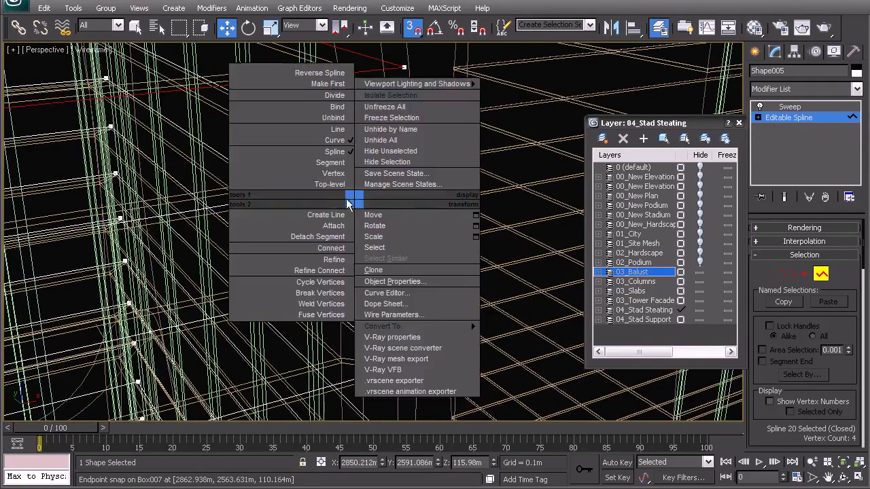
pyautogui.click(341, 185)
pyautogui.click(382, 219)
# Copy the highest slab-edge spline below the facade opening up one floor with endpoint snapping, onto the opening's floor slab.
pyautogui.moveTo(347, 170); pyautogui.dragTo(377, 251, button='middle')
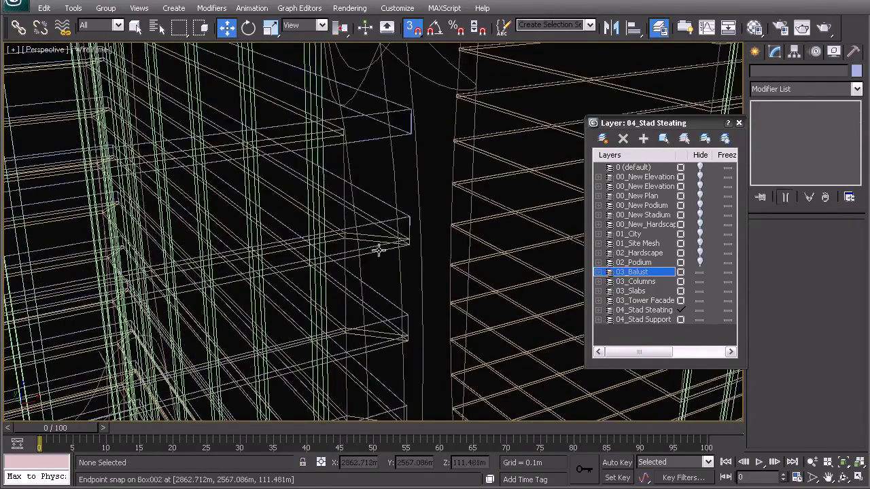
pyautogui.click(365, 235)
pyautogui.click(788, 117)
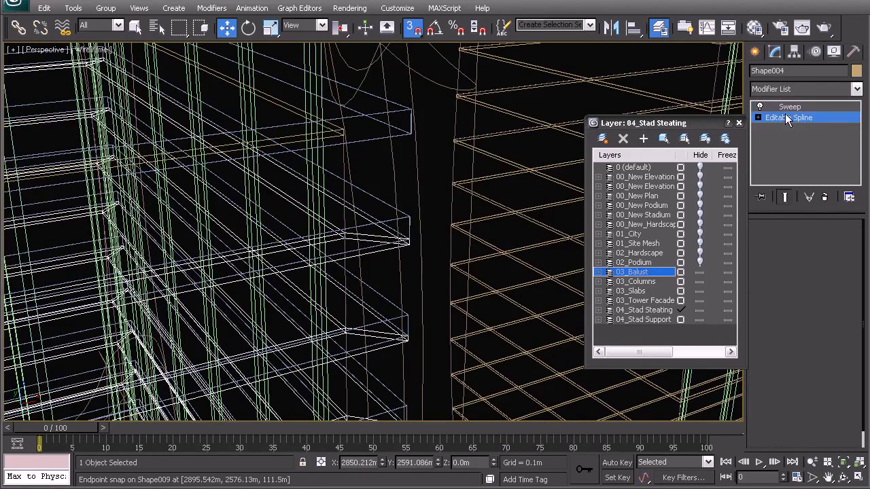
pyautogui.click(821, 273)
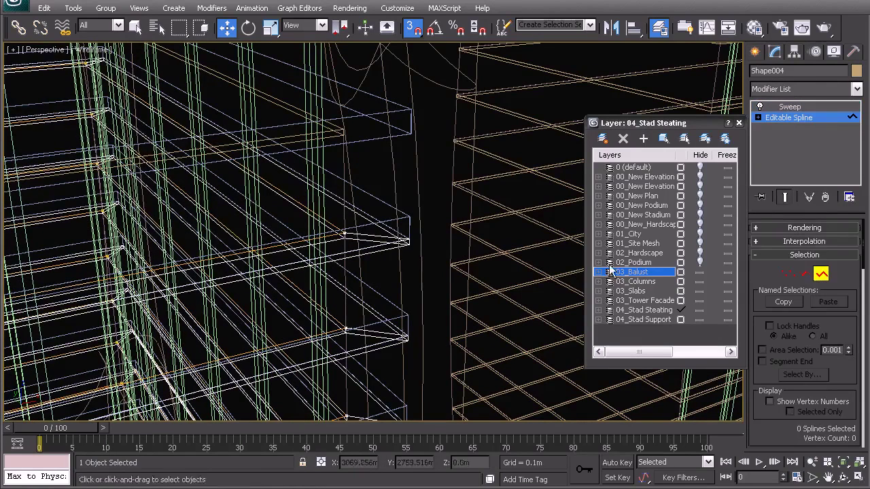
pyautogui.click(343, 234)
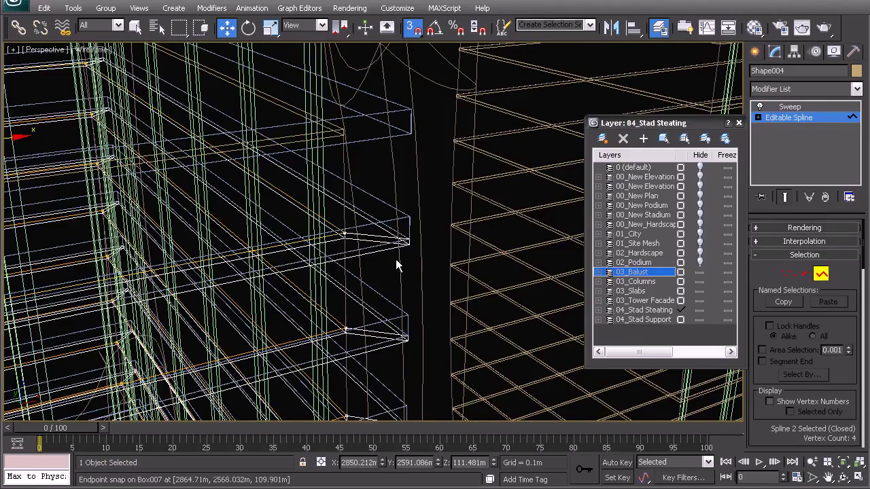
pyautogui.moveTo(388, 261); pyautogui.dragTo(421, 260, button='middle')
pyautogui.press('space')
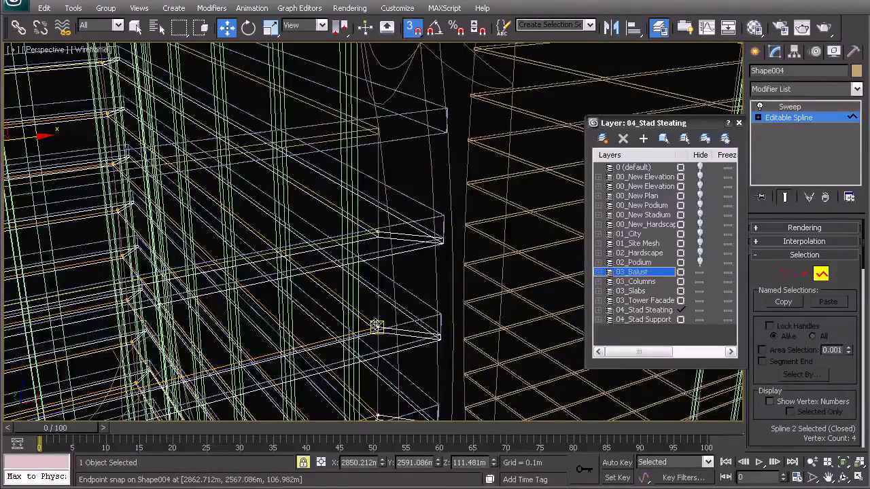
pyautogui.keyDown('shift'); pyautogui.moveTo(375, 326); pyautogui.dragTo(374, 232); pyautogui.keyUp('shift')
pyautogui.press('F3')
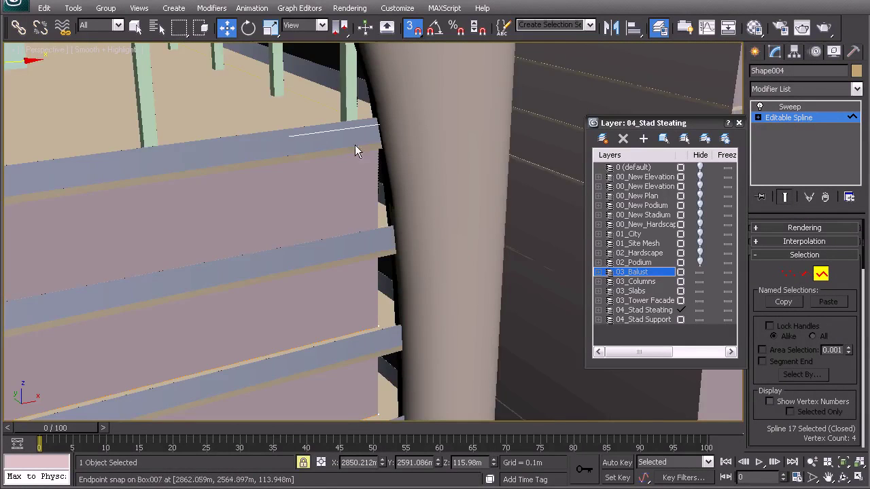
pyautogui.keyDown('alt'); pyautogui.moveTo(367, 199); pyautogui.dragTo(407, 201, button='middle'); pyautogui.keyUp('alt')
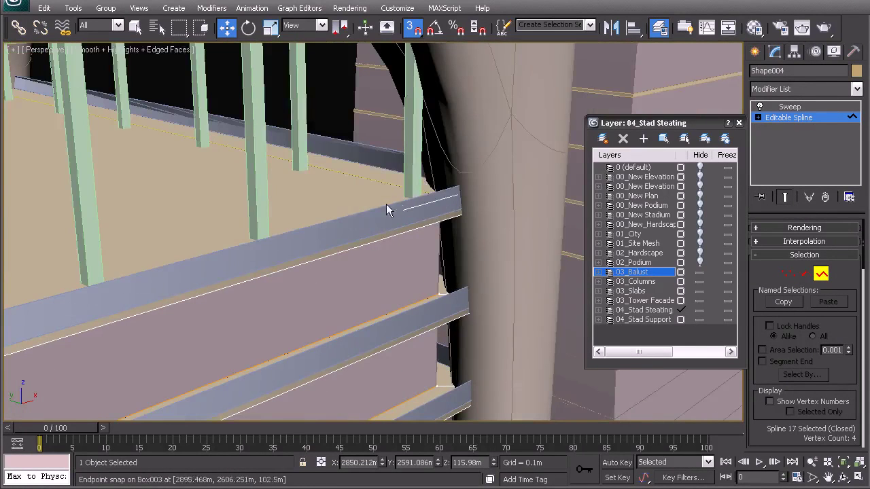
# Hide the 04_Stad Support layer to expose the lower facade opening, and leave spline level on the slab-edge shape.
pyautogui.scroll(-3, 320, 208)
pyautogui.moveTo(349, 175); pyautogui.dragTo(348, 103, button='middle')
pyautogui.moveTo(355, 340); pyautogui.dragTo(358, 127, button='middle')
pyautogui.moveTo(361, 276); pyautogui.dragTo(375, 162, button='middle')
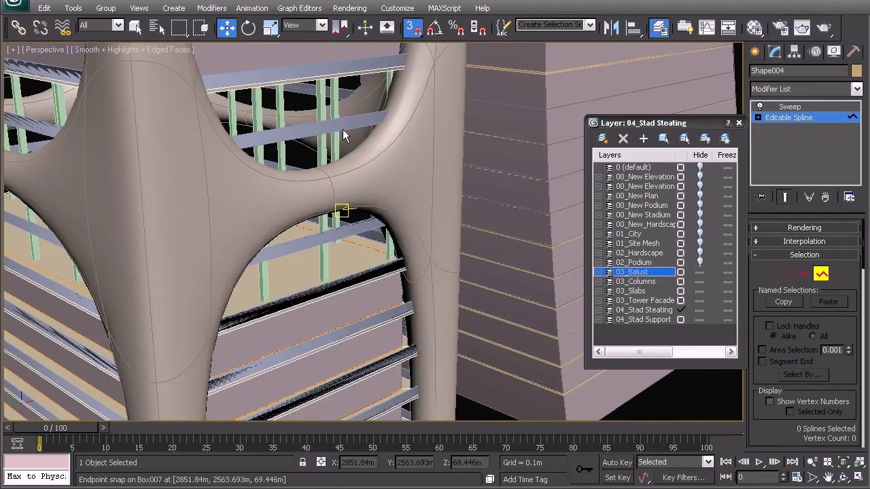
pyautogui.press('F3')
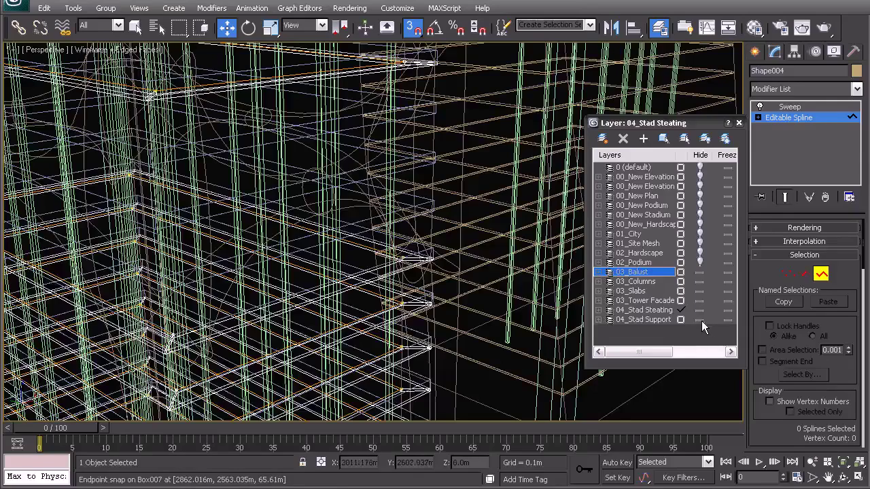
pyautogui.click(701, 320)
pyautogui.press('F3')
pyautogui.click(700, 320)
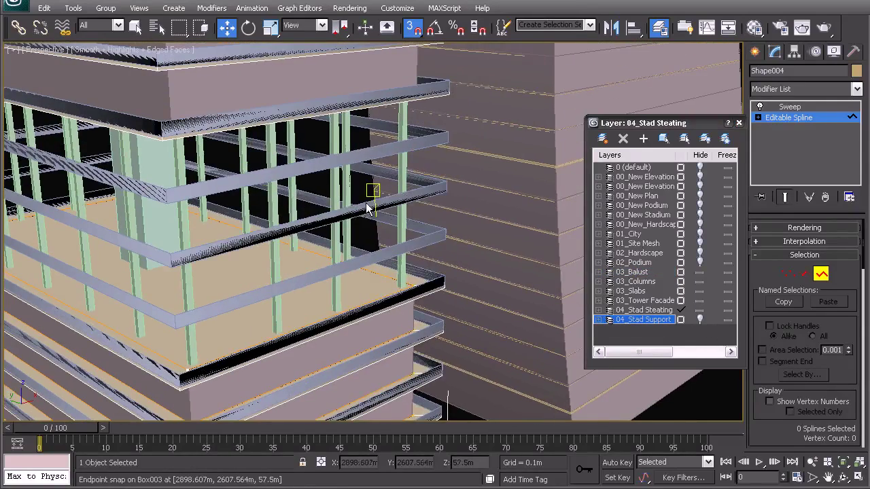
pyautogui.rightClick(364, 209)
pyautogui.click(349, 191)
# Delete the three balustrade splines crossing the lower facade opening at spline level, leave spline level, and deselect the shape.
pyautogui.click(428, 188)
pyautogui.keyDown('alt'); pyautogui.moveTo(429, 188); pyautogui.dragTo(373, 201, button='middle'); pyautogui.keyUp('alt')
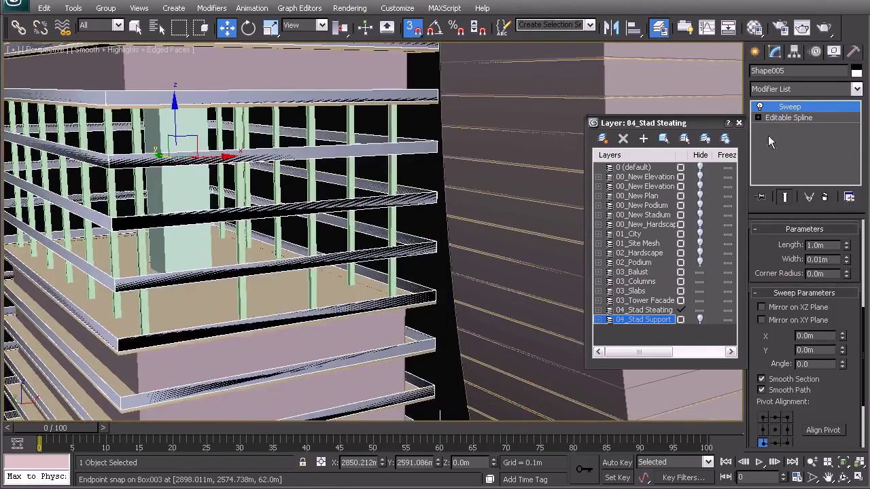
pyautogui.click(790, 119)
pyautogui.click(820, 274)
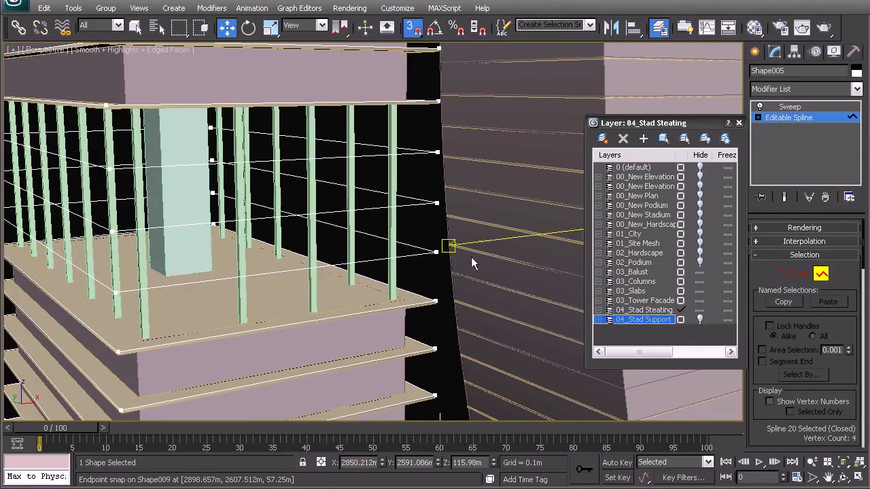
pyautogui.rightClick(391, 175)
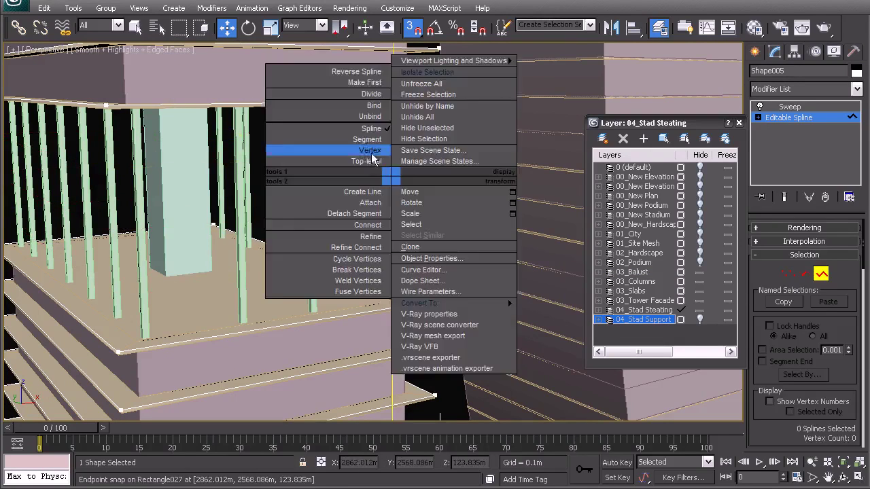
pyautogui.click(367, 163)
pyautogui.click(417, 211)
# Examine the balustrades and slabs around the central tower's facade blocks and openings, up to its top floor beneath the stadium seating.
pyautogui.moveTo(346, 241); pyautogui.dragTo(354, 219, button='middle')
pyautogui.scroll(-4, 354, 219)
pyautogui.moveTo(326, 307)
pyautogui.mouseDown(button='middle')
pyautogui.moveTo(317, 227)
pyautogui.moveTo(324, 238)
pyautogui.moveTo(346, 227)
pyautogui.mouseUp(button='middle')
pyautogui.keyDown('alt'); pyautogui.moveTo(341, 154); pyautogui.dragTo(367, 158, button='middle'); pyautogui.keyUp('alt')
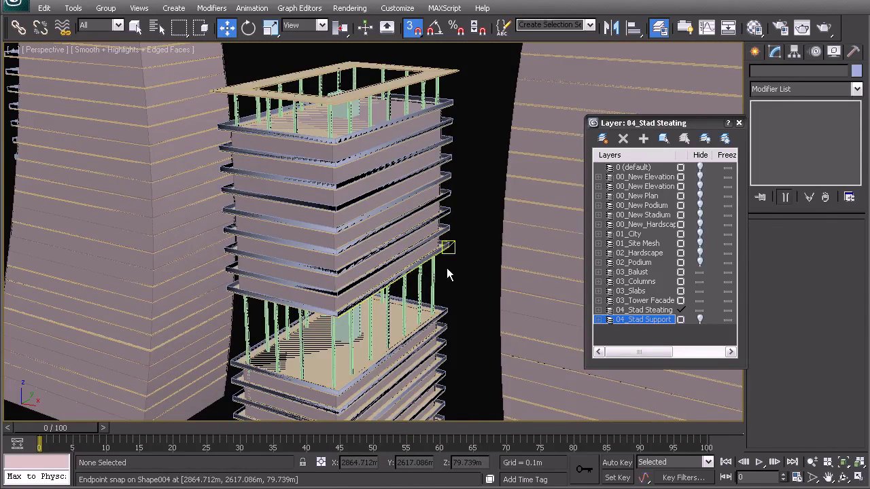
pyautogui.click(447, 210)
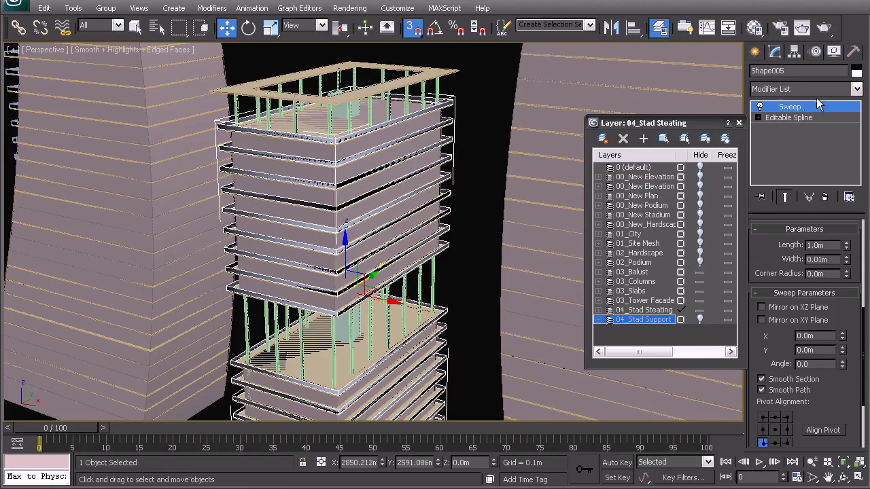
pyautogui.click(476, 150)
pyautogui.moveTo(378, 279); pyautogui.dragTo(427, 125, button='middle')
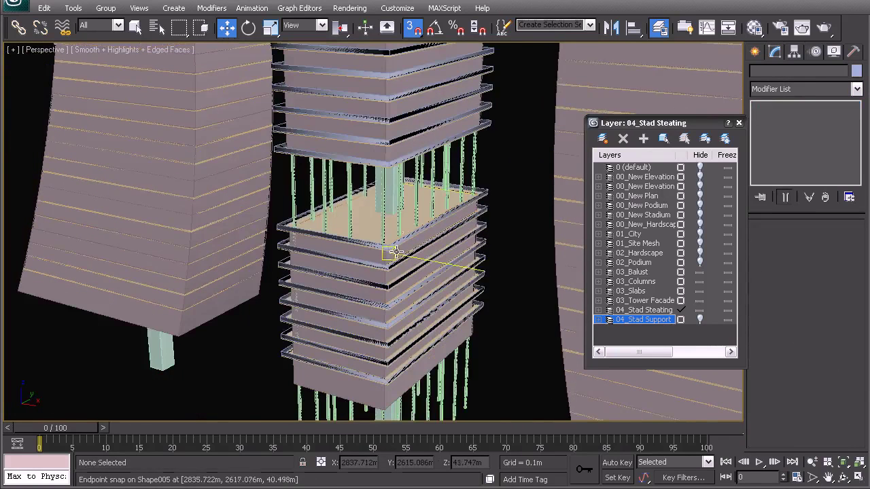
pyautogui.scroll(5, 397, 239)
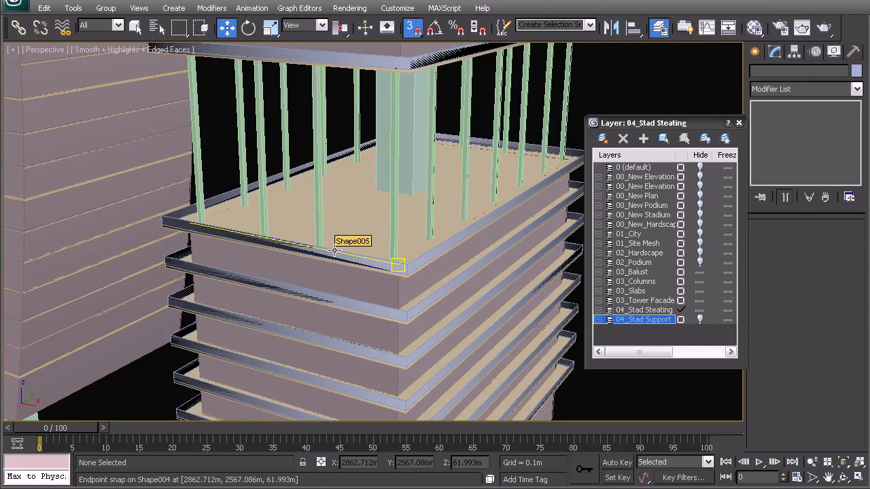
pyautogui.moveTo(355, 257)
pyautogui.mouseDown(button='middle')
pyautogui.moveTo(383, 120)
pyautogui.moveTo(437, 255)
pyautogui.moveTo(333, 252)
pyautogui.mouseUp(button='middle')
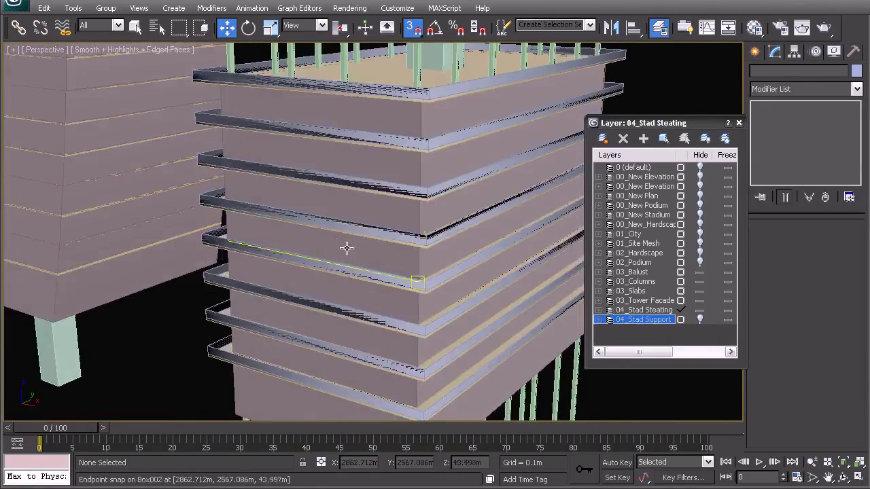
pyautogui.press('F3')
pyautogui.scroll(-5, 360, 237)
pyautogui.moveTo(363, 183); pyautogui.dragTo(357, 309, button='middle')
pyautogui.press('F3')
pyautogui.moveTo(373, 241); pyautogui.dragTo(362, 318, button='middle')
pyautogui.scroll(3, 361, 272)
pyautogui.keyDown('alt'); pyautogui.moveTo(345, 213); pyautogui.dragTo(437, 190, button='middle'); pyautogui.keyUp('alt')
pyautogui.moveTo(418, 162); pyautogui.dragTo(396, 211, button='middle')
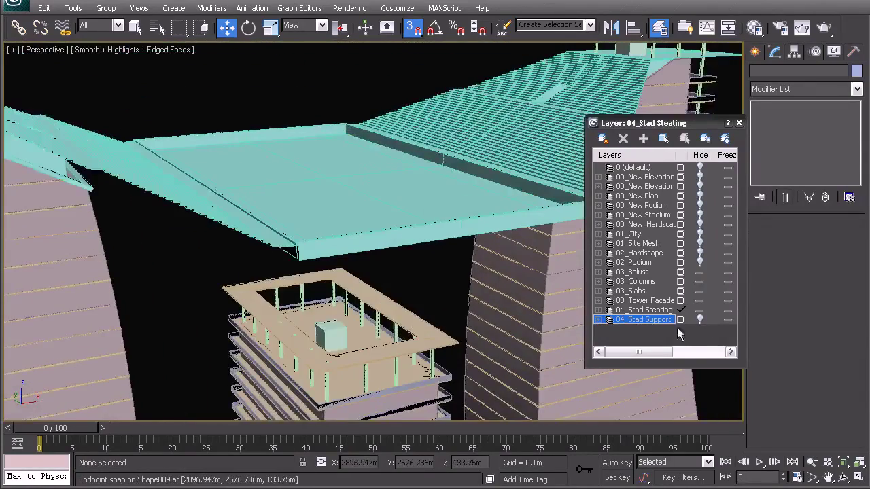
# Unhide the 04_Stad Support layer and the first 00_New Elevation layer, and compare the towers with the elevation drawing.
pyautogui.click(698, 319)
pyautogui.scroll(-6, 360, 244)
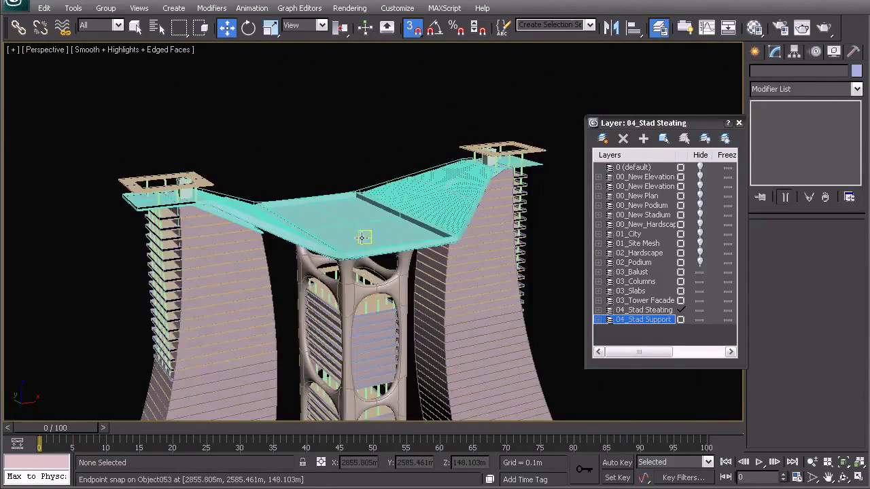
pyautogui.click(700, 176)
pyautogui.scroll(-5, 448, 238)
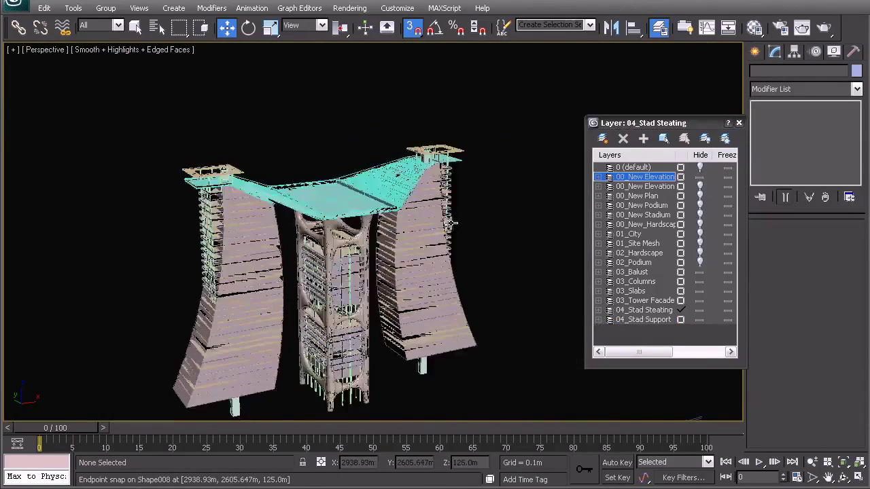
pyautogui.scroll(8, 449, 238)
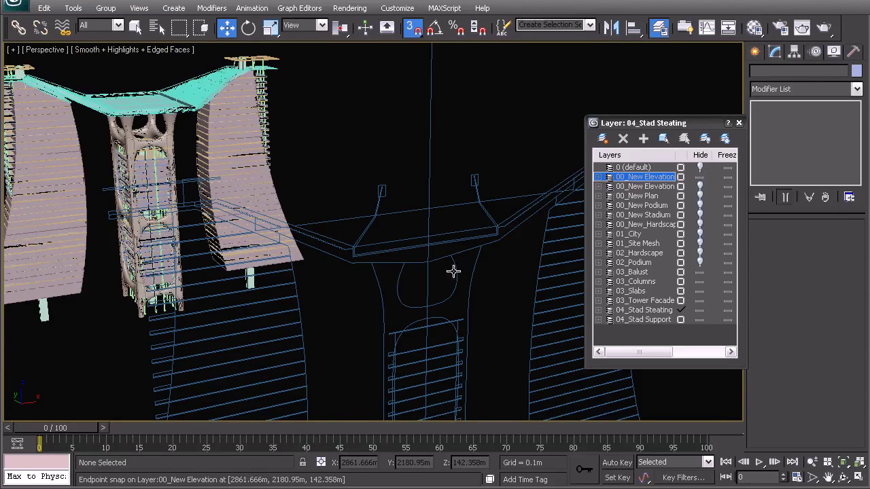
pyautogui.moveTo(198, 186); pyautogui.dragTo(262, 214, button='middle')
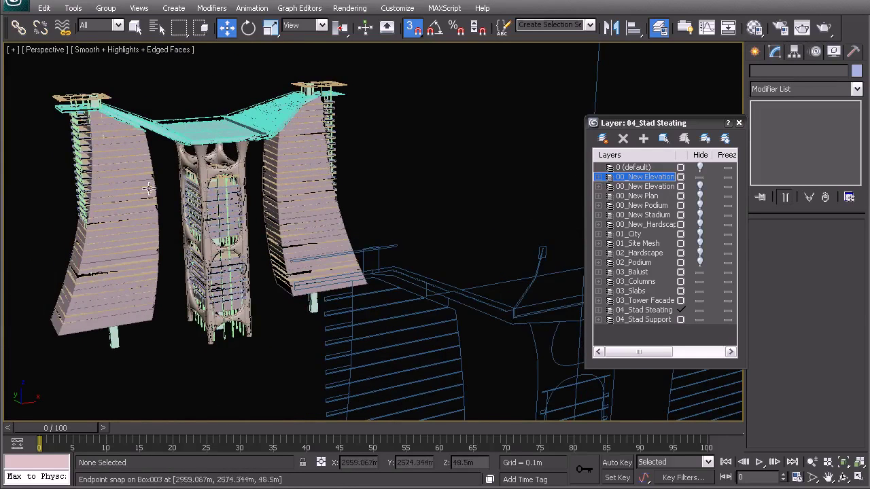
# Isolate the central deck and adjoining seating objects together with the elevation drawing.
pyautogui.click(237, 139)
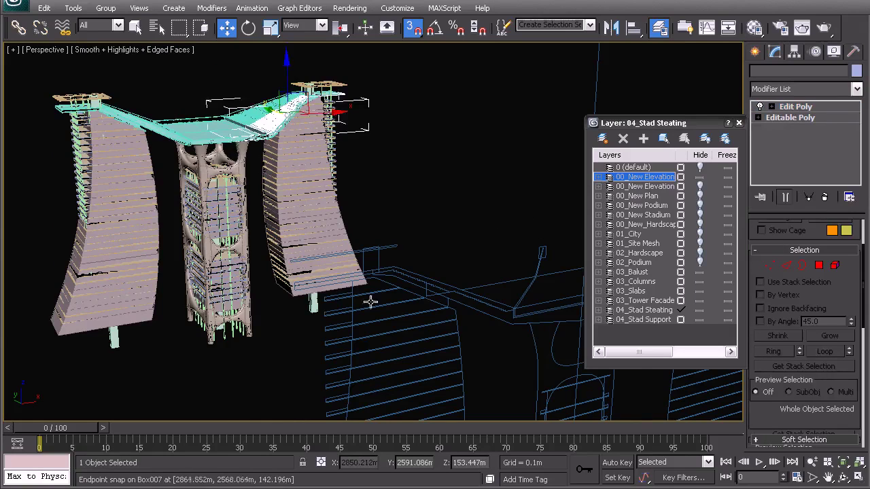
pyautogui.moveTo(263, 189); pyautogui.dragTo(291, 247, button='middle')
pyautogui.scroll(6, 347, 310)
pyautogui.moveTo(347, 310); pyautogui.dragTo(363, 254, button='middle')
pyautogui.keyDown('ctrl'); pyautogui.click(267, 278); pyautogui.keyUp('ctrl')
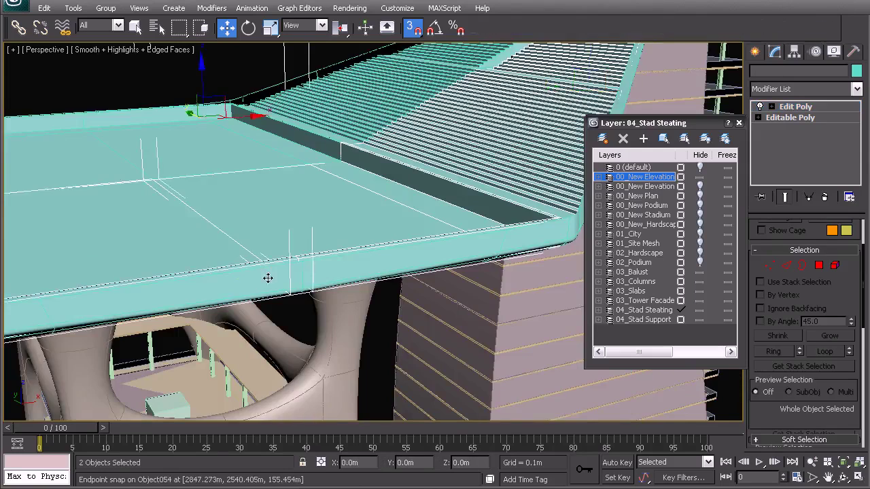
pyautogui.scroll(-8, 290, 265)
pyautogui.moveTo(435, 279); pyautogui.dragTo(244, 177, button='middle')
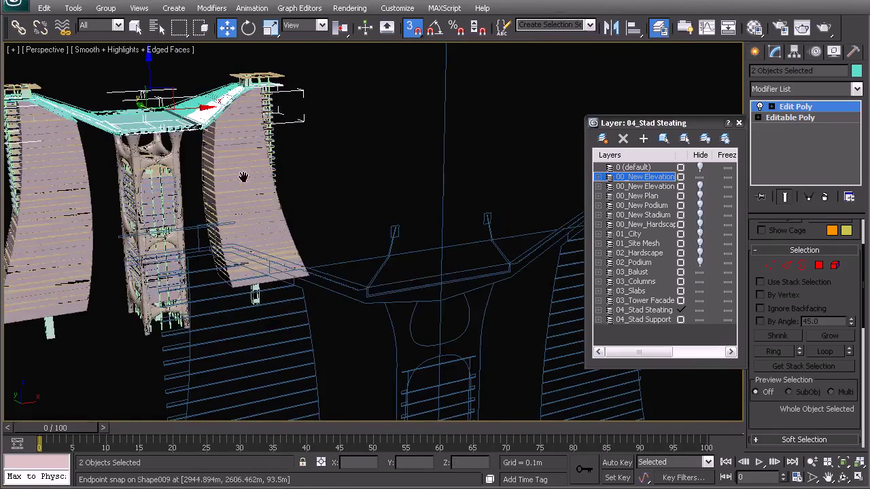
pyautogui.keyDown('ctrl'); pyautogui.click(380, 286); pyautogui.keyUp('ctrl')
pyautogui.rightClick(371, 278)
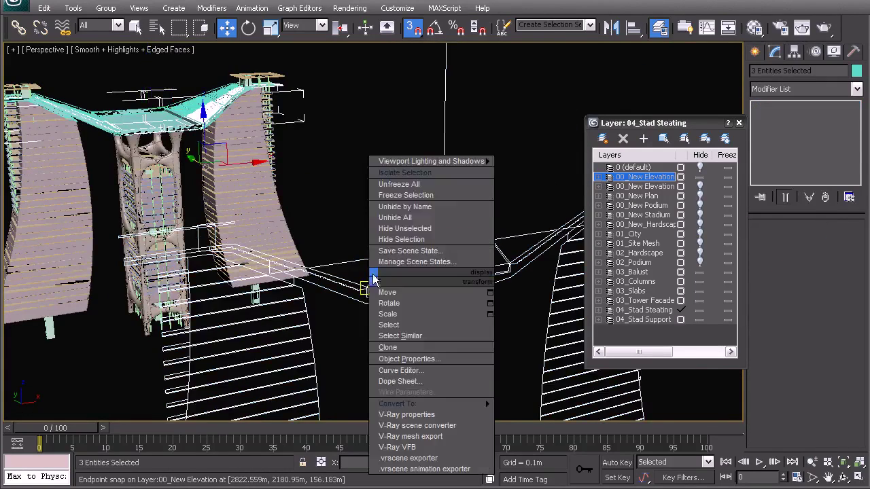
pyautogui.click(388, 175)
pyautogui.click(405, 177)
# Show the isolated stadium deck and elevation in a front wireframe view, and close the layer manager.
pyautogui.press('f')
pyautogui.press('z')
pyautogui.moveTo(396, 220)
pyautogui.mouseDown(button='middle')
pyautogui.moveTo(393, 258)
pyautogui.moveTo(345, 278)
pyautogui.mouseUp(button='middle')
pyautogui.scroll(8, 376, 246)
pyautogui.press('F3')
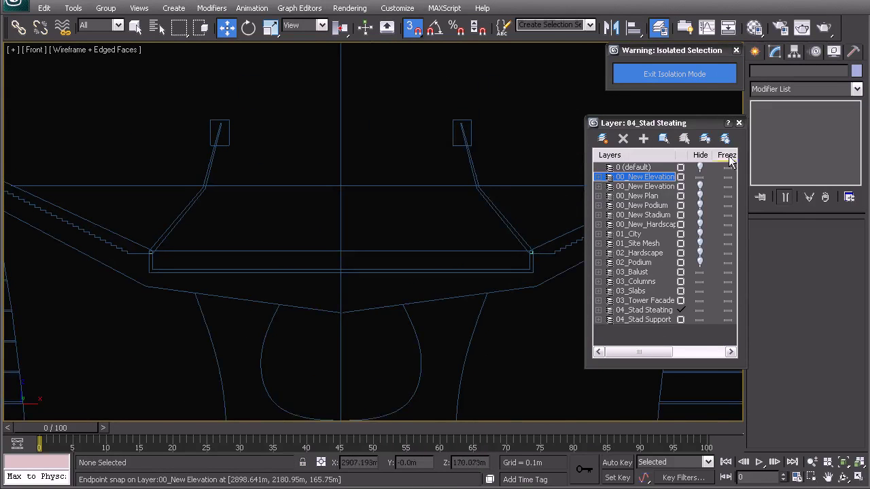
pyautogui.click(739, 123)
pyautogui.moveTo(404, 202); pyautogui.dragTo(450, 225, button='middle')
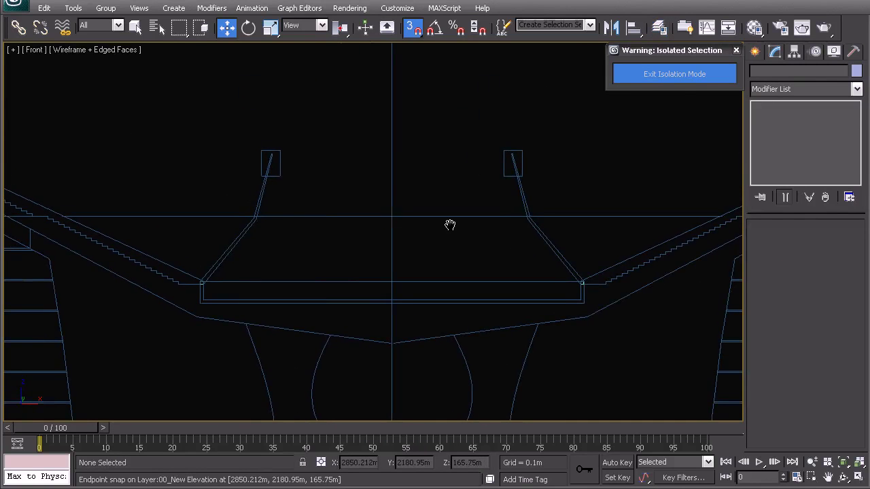
# With snapping off, draw a plane about 48.6 m by 9.7 m from the deck's centre line to the seating slope.
pyautogui.click(754, 52)
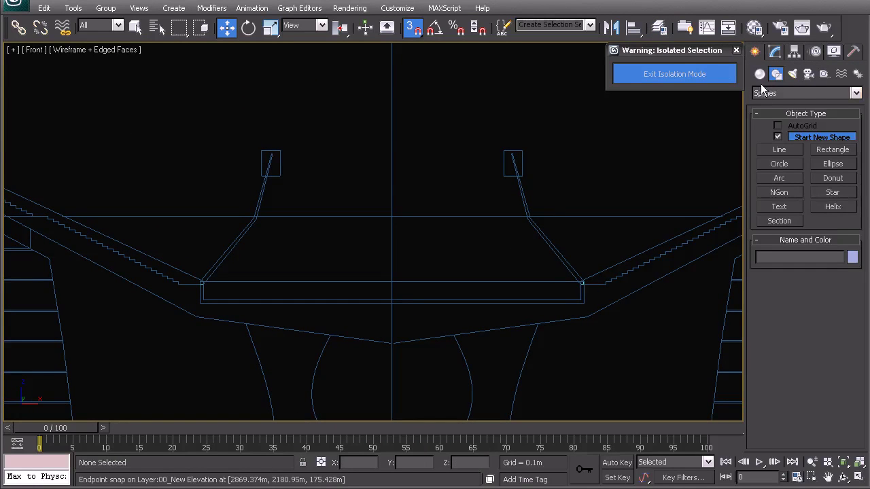
pyautogui.click(760, 74)
pyautogui.click(778, 93)
pyautogui.click(771, 108)
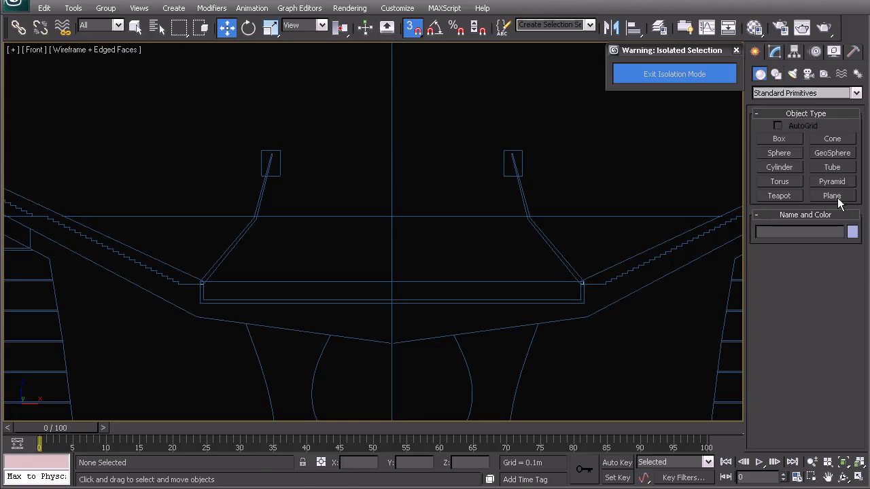
pyautogui.click(832, 196)
pyautogui.press('s')
pyautogui.moveTo(391, 217); pyautogui.dragTo(60, 282)
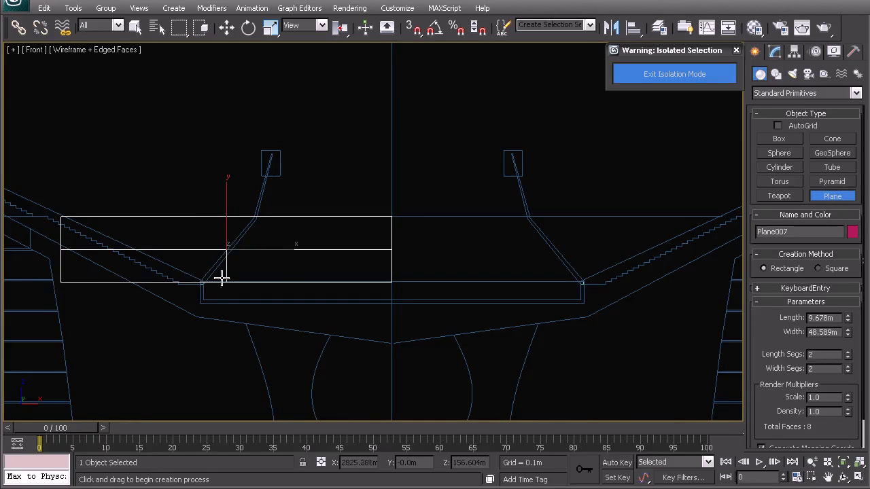
pyautogui.scroll(3, 222, 278)
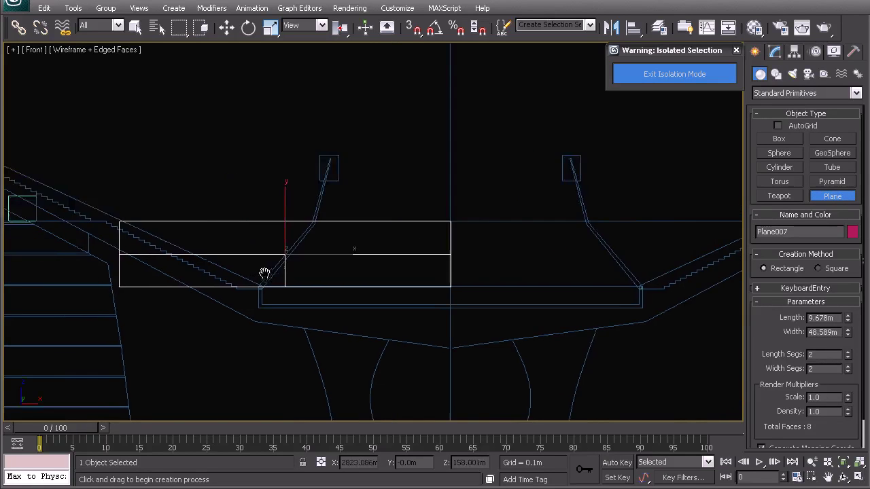
# Set the plane's length and width segments to 1 and convert it to an Editable Poly.
pyautogui.click(774, 53)
pyautogui.click(846, 282)
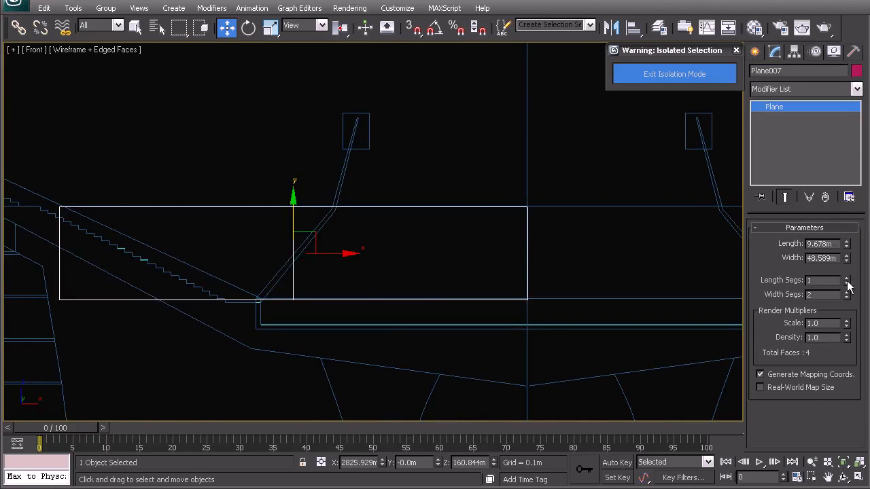
pyautogui.moveTo(367, 295); pyautogui.dragTo(437, 297, button='middle')
pyautogui.rightClick(386, 253)
pyautogui.moveTo(399, 379)
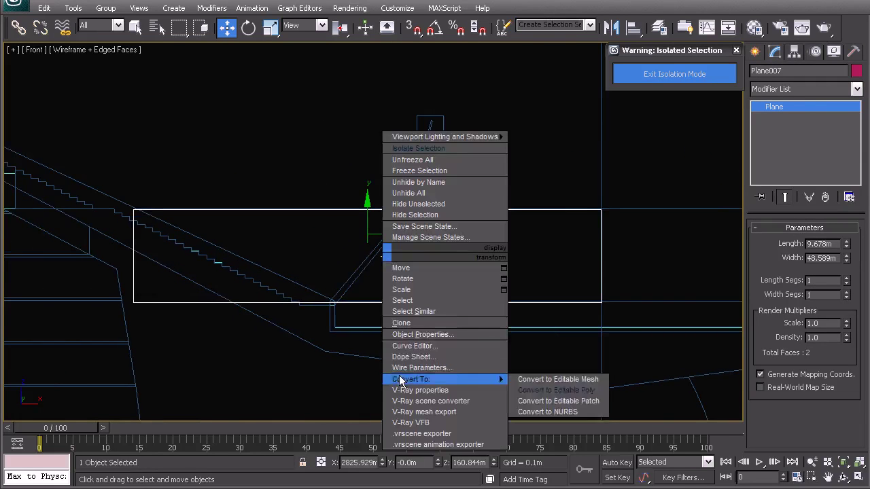
pyautogui.click(549, 391)
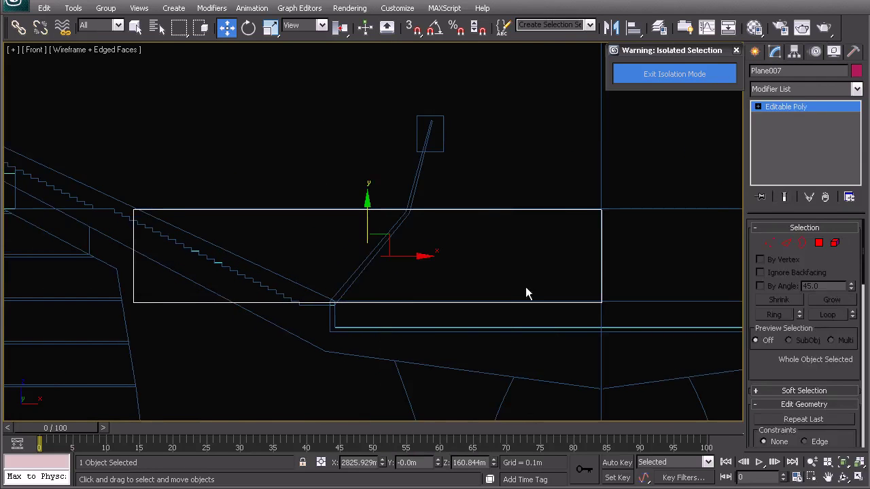
# Move the plane's lower outer vertex inward to the foot of the seating slope, and leave vertex level.
pyautogui.click(770, 243)
pyautogui.moveTo(119, 285); pyautogui.dragTo(185, 351)
pyautogui.moveTo(175, 305); pyautogui.dragTo(384, 306)
pyautogui.rightClick(501, 241)
pyautogui.click(468, 230)
pyautogui.moveTo(403, 239); pyautogui.dragTo(389, 222, button='middle')
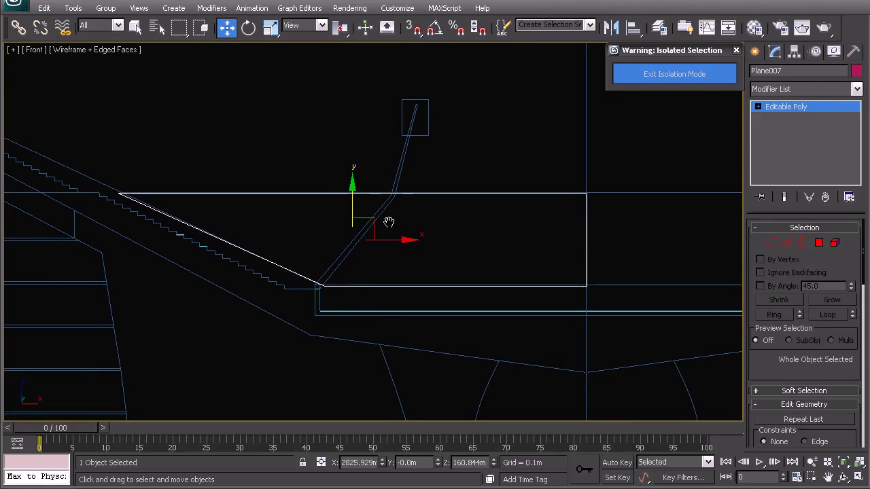
# Connect the plane's upper and lower edges with a new edge.
pyautogui.moveTo(354, 293); pyautogui.dragTo(338, 262, button='middle')
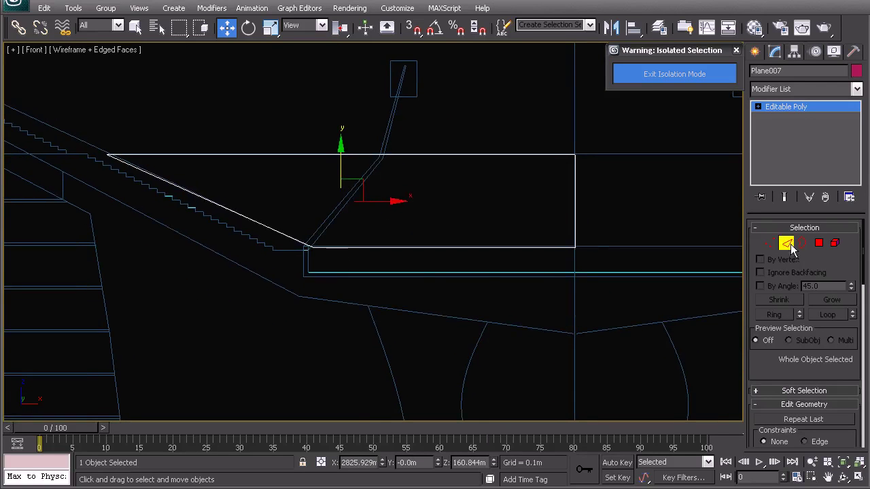
pyautogui.moveTo(404, 265); pyautogui.dragTo(367, 139)
pyautogui.rightClick(361, 218)
pyautogui.click(334, 267)
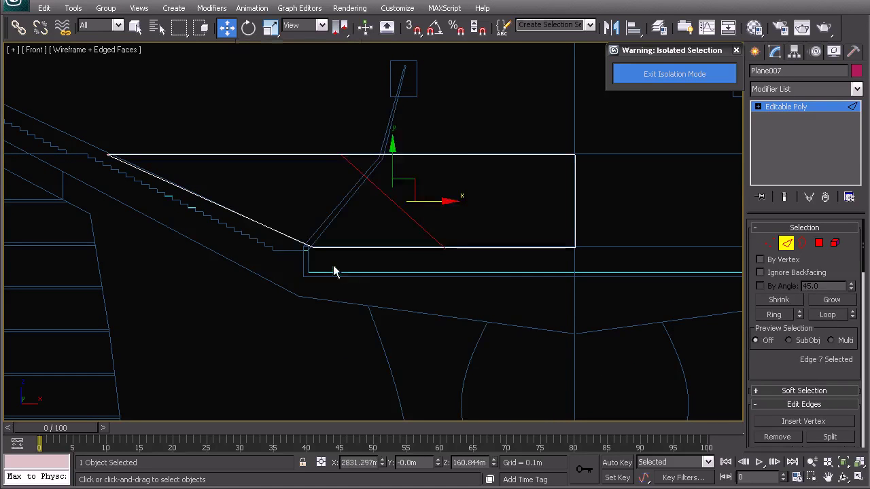
# Target-weld the new edge's lower vertex to the plane's lower outer corner, and slide its upper vertex beside the elevation's inclined strut.
pyautogui.press('1')
pyautogui.click(443, 246)
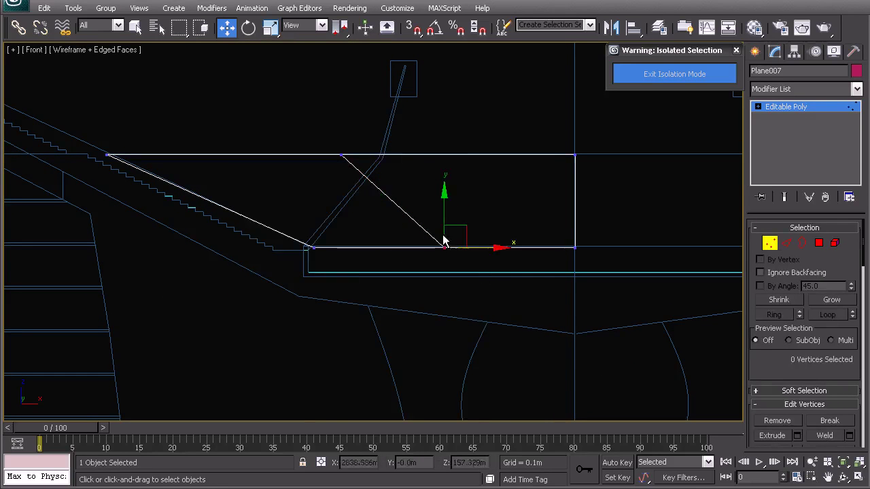
pyautogui.rightClick(435, 259)
pyautogui.click(359, 341)
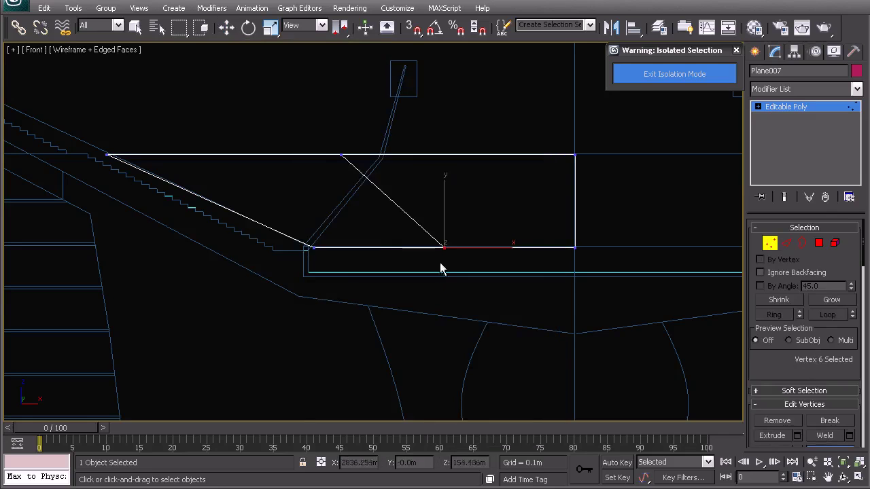
pyautogui.click(314, 246)
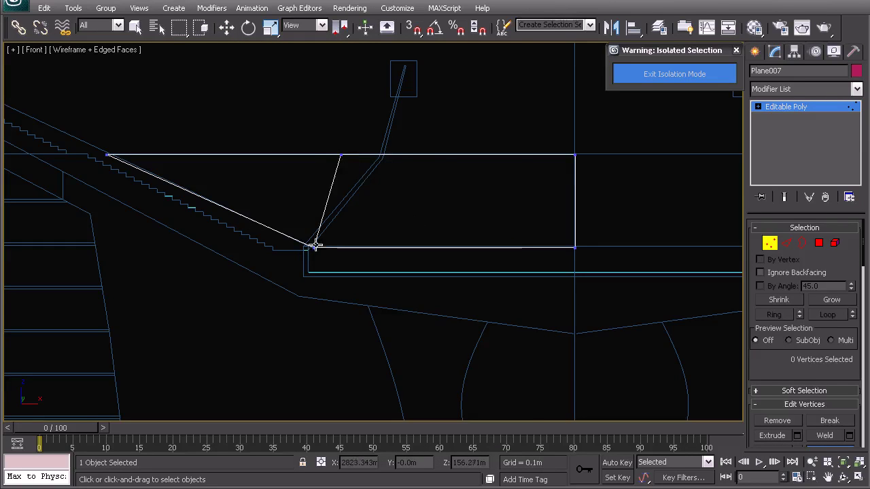
pyautogui.click(340, 155)
pyautogui.moveTo(372, 155); pyautogui.dragTo(431, 157)
pyautogui.click(459, 185)
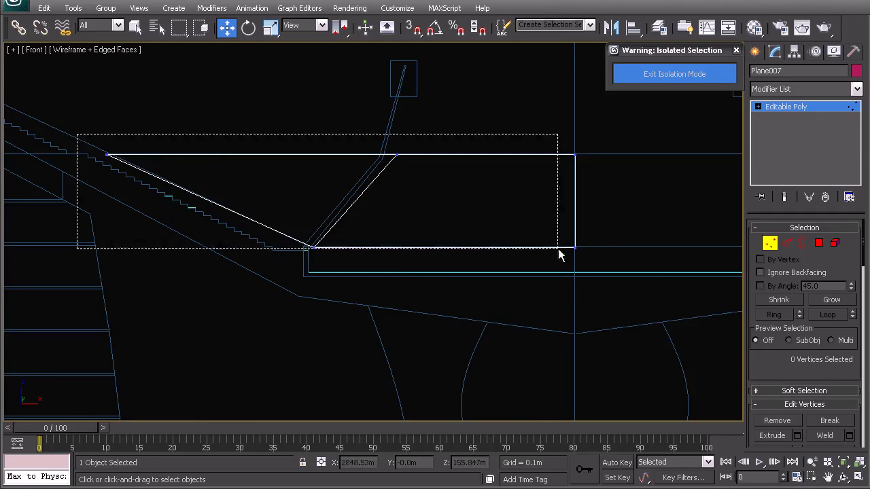
# Move all the plane's vertices in the top view onto the front edge of the stadium deck.
pyautogui.moveTo(558, 248); pyautogui.dragTo(558, 249)
pyautogui.scroll(-4, 383, 278)
pyautogui.press('t')
pyautogui.scroll(-10, 385, 282)
pyautogui.moveTo(393, 210); pyautogui.dragTo(393, 332, button='middle')
pyautogui.scroll(-3, 388, 336)
pyautogui.scroll(-4, 376, 294)
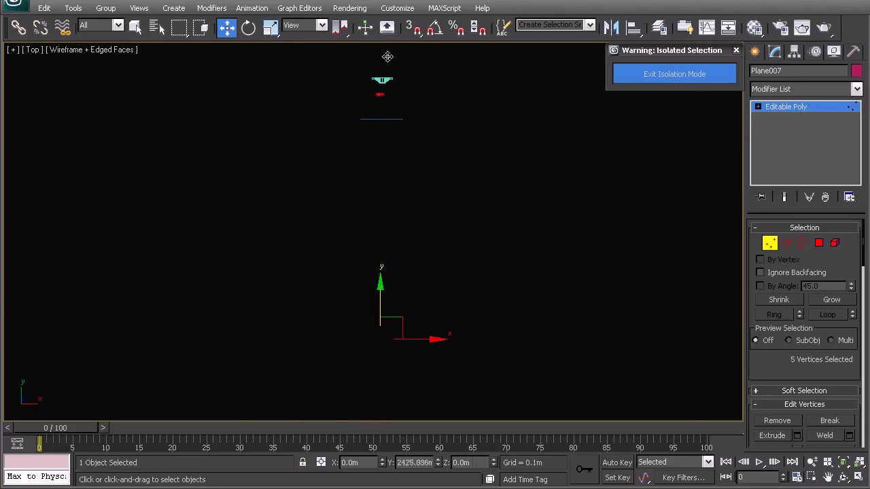
pyautogui.scroll(6, 391, 116)
pyautogui.scroll(2, 419, 244)
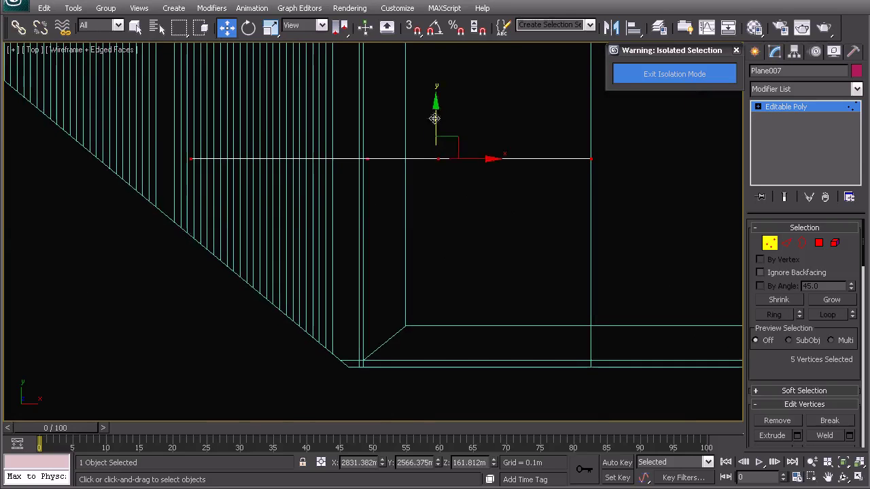
pyautogui.click(440, 121)
pyautogui.moveTo(166, 134); pyautogui.dragTo(604, 216)
pyautogui.moveTo(435, 112); pyautogui.dragTo(454, 318)
# Move the plane's outer vertex back to the seating's outer edge, and set the other two upper vertices back so the panel leans inward.
pyautogui.click(191, 365)
pyautogui.moveTo(184, 335); pyautogui.dragTo(216, 200)
pyautogui.press('p')
pyautogui.press('z')
pyautogui.keyDown('alt'); pyautogui.moveTo(249, 303); pyautogui.dragTo(352, 267, button='middle'); pyautogui.keyUp('alt')
pyautogui.scroll(-5, 351, 276)
pyautogui.scroll(-3, 352, 268)
pyautogui.press('F3')
pyautogui.keyDown('alt'); pyautogui.moveTo(424, 286); pyautogui.dragTo(329, 212, button='middle'); pyautogui.keyUp('alt')
pyautogui.moveTo(529, 203); pyautogui.dragTo(573, 263)
pyautogui.moveTo(519, 240); pyautogui.dragTo(459, 238)
# Check the leaning panel against the seating and deck, leave vertex level, and deselect it.
pyautogui.keyDown('alt'); pyautogui.moveTo(459, 238); pyautogui.dragTo(459, 259, button='middle'); pyautogui.keyUp('alt')
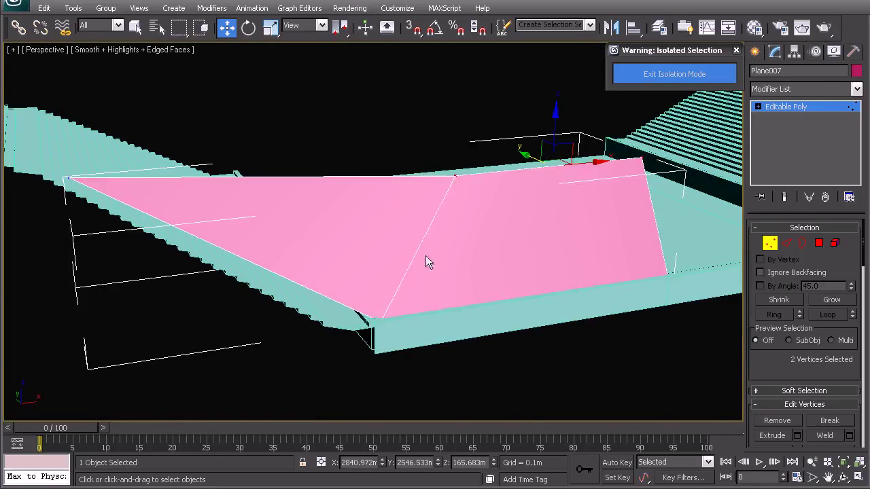
pyautogui.keyDown('alt'); pyautogui.moveTo(559, 225); pyautogui.dragTo(348, 229, button='middle'); pyautogui.keyUp('alt')
pyautogui.rightClick(347, 229)
pyautogui.click(339, 220)
pyautogui.keyDown('alt'); pyautogui.moveTo(462, 156); pyautogui.dragTo(334, 270, button='middle'); pyautogui.keyUp('alt')
pyautogui.click(277, 336)
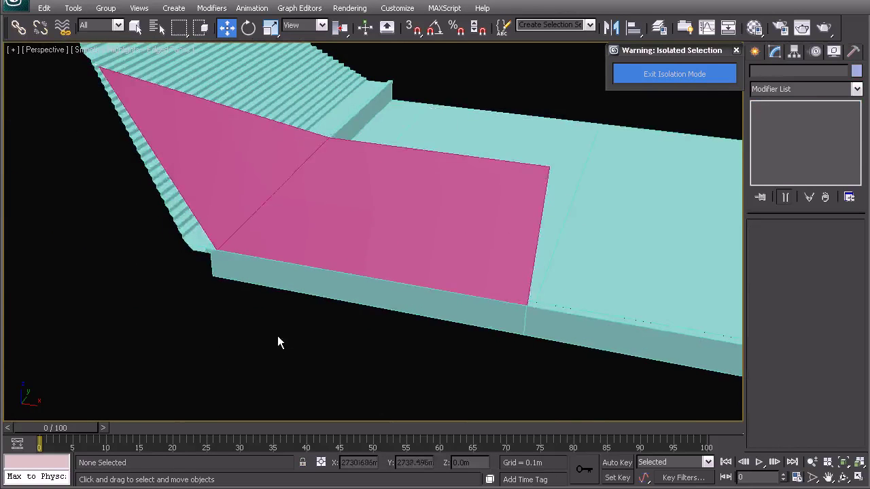
# Show the elevation's bent strut above the deck up close in a front wireframe view.
pyautogui.press('f')
pyautogui.moveTo(294, 334); pyautogui.dragTo(338, 304, button='middle')
pyautogui.scroll(10, 403, 324)
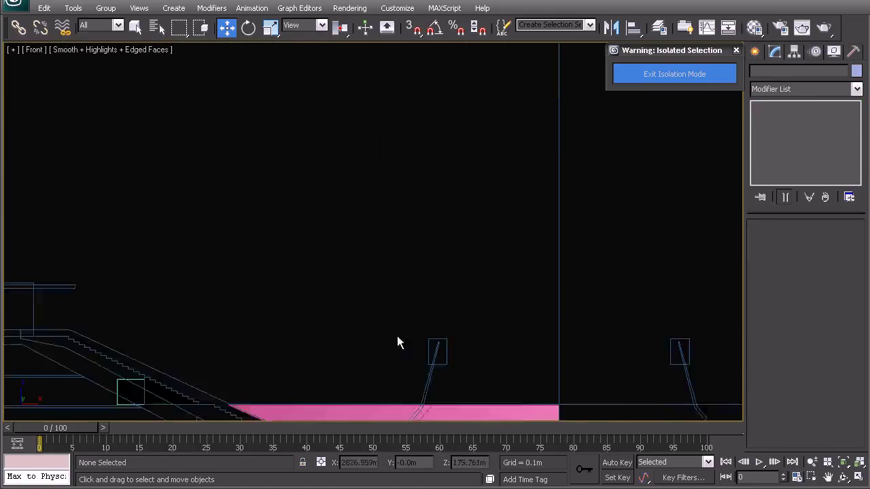
pyautogui.press('F3')
pyautogui.scroll(3, 316, 180)
pyautogui.moveTo(316, 180); pyautogui.dragTo(323, 244, button='middle')
pyautogui.moveTo(512, 199); pyautogui.dragTo(515, 238, button='middle')
pyautogui.click(753, 55)
pyautogui.click(776, 73)
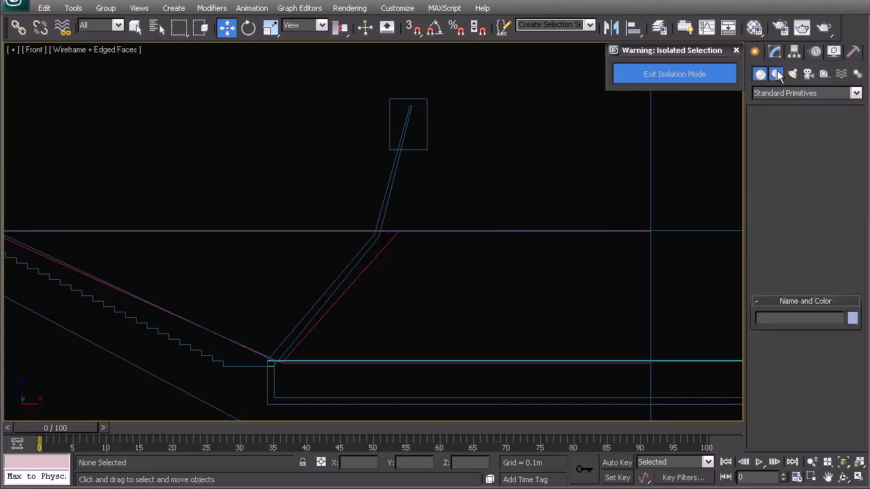
pyautogui.click(779, 149)
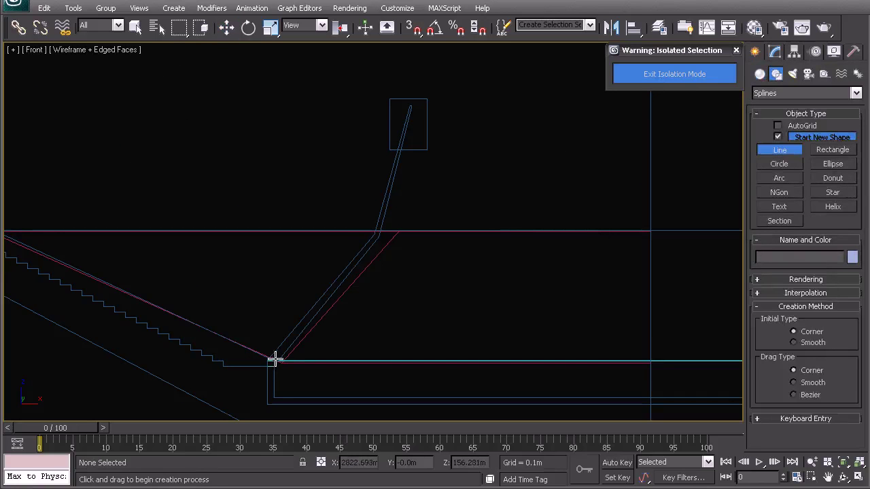
pyautogui.rightClick(275, 360)
# Create a shape from the panel's inclined inner edge, leave edge level, and select the new shape.
pyautogui.click(294, 350)
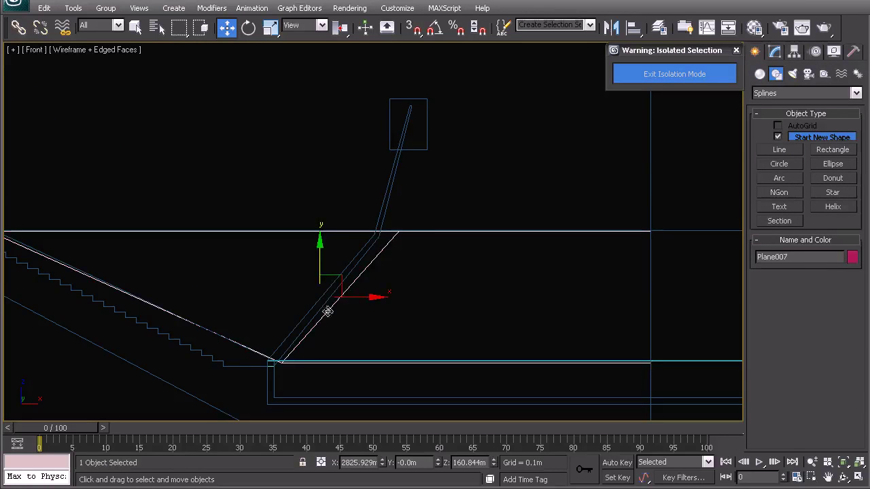
pyautogui.click(775, 52)
pyautogui.click(786, 242)
pyautogui.click(358, 281)
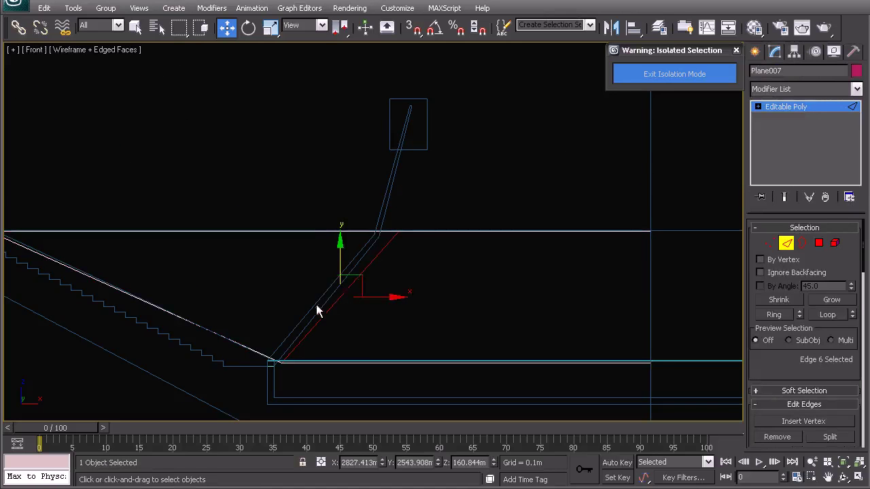
pyautogui.moveTo(770, 355); pyautogui.dragTo(776, 201)
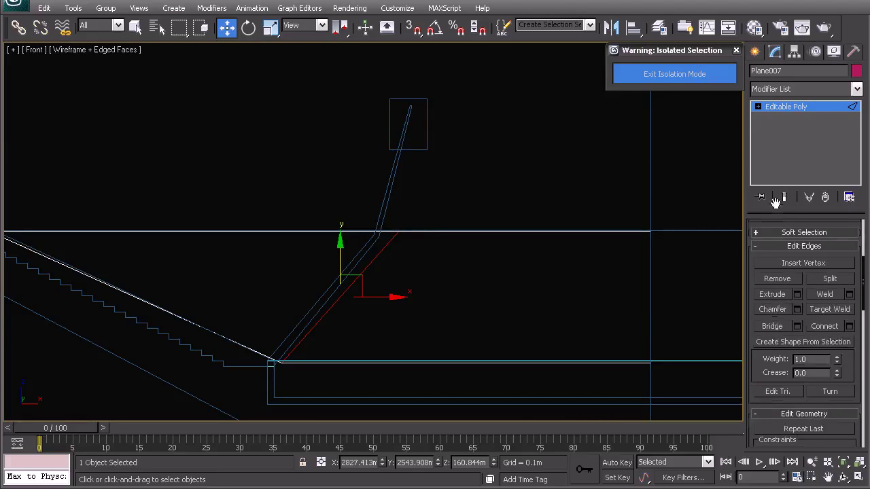
pyautogui.click(830, 343)
pyautogui.click(409, 254)
pyautogui.rightClick(386, 259)
pyautogui.click(371, 245)
pyautogui.click(386, 247)
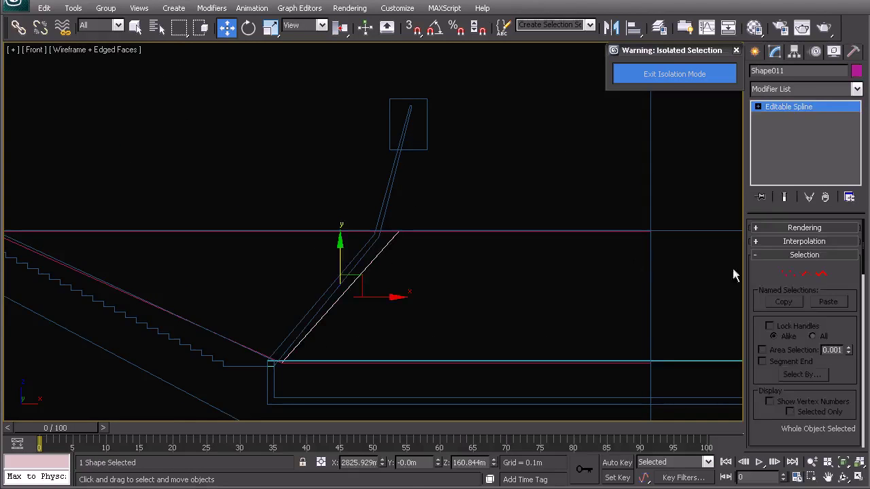
# Refine the new path with an extra vertex just below its upper end.
pyautogui.click(793, 274)
pyautogui.moveTo(385, 247); pyautogui.dragTo(373, 268, button='middle')
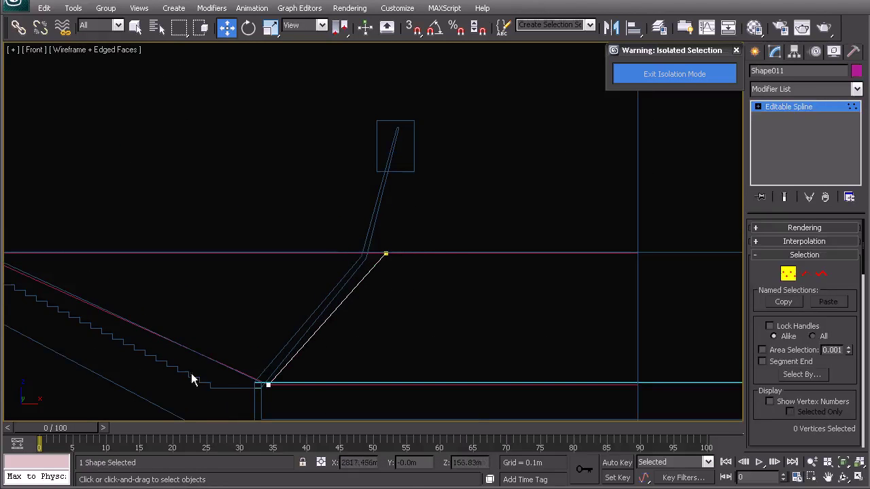
pyautogui.moveTo(377, 256); pyautogui.dragTo(396, 269)
pyautogui.moveTo(386, 301); pyautogui.dragTo(362, 283, button='middle')
pyautogui.rightClick(352, 251)
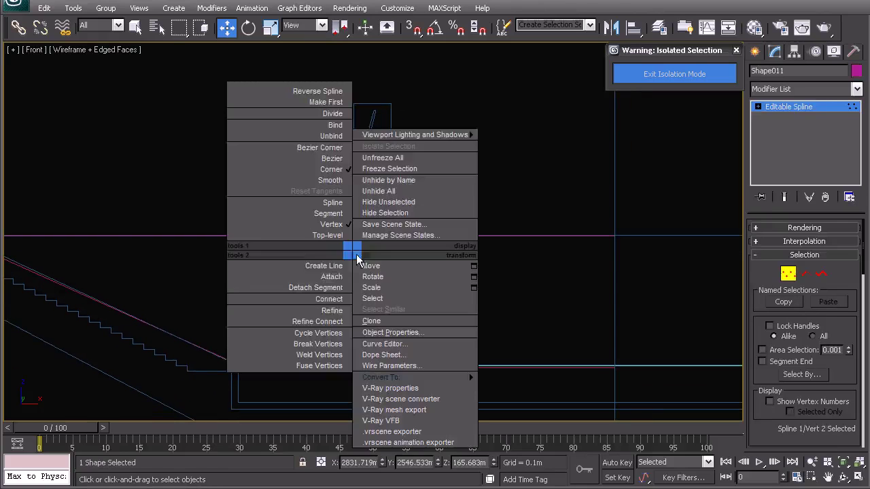
pyautogui.click(330, 313)
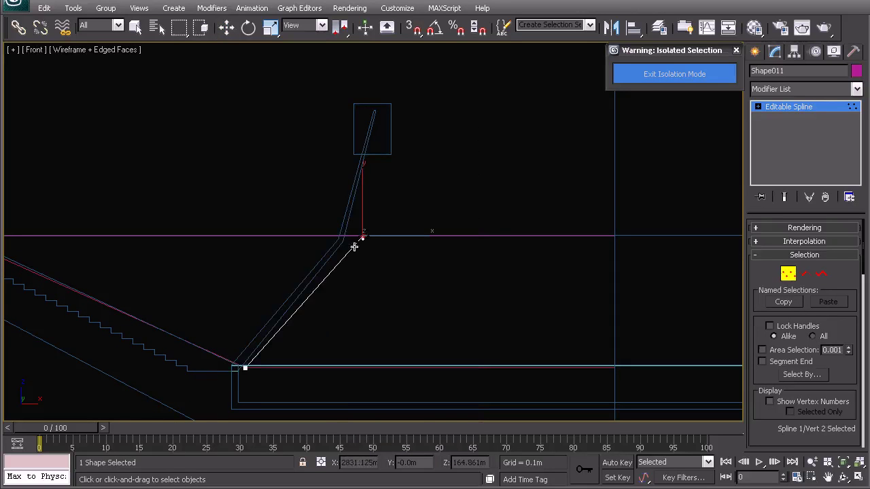
pyautogui.scroll(4, 367, 281)
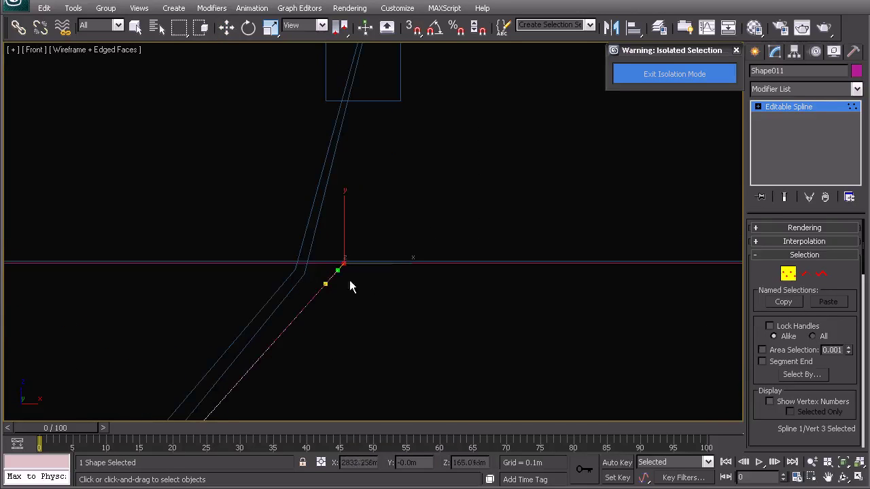
pyautogui.rightClick(331, 288)
# Select the path's two upper vertices and convert them to Corner type.
pyautogui.scroll(-4, 339, 295)
pyautogui.moveTo(200, 206); pyautogui.dragTo(364, 403)
pyautogui.rightClick(409, 312)
pyautogui.click(373, 272)
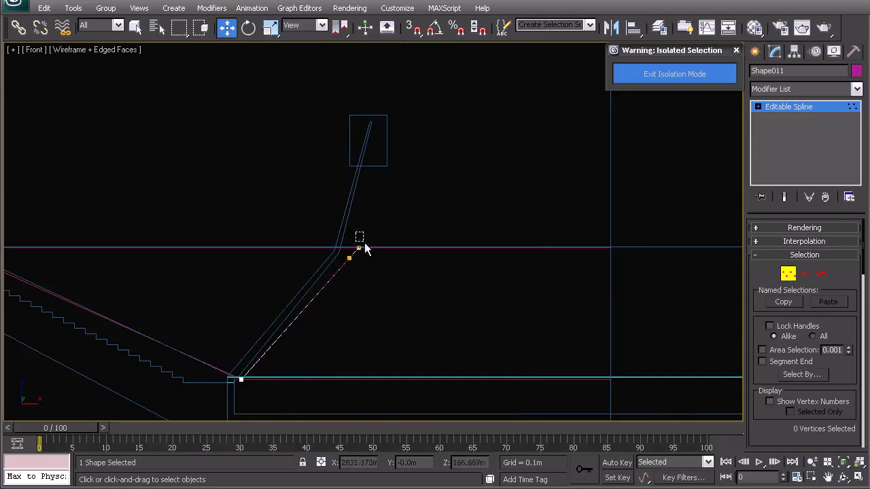
pyautogui.moveTo(364, 243); pyautogui.dragTo(374, 255)
pyautogui.moveTo(375, 236); pyautogui.dragTo(372, 256, button='middle')
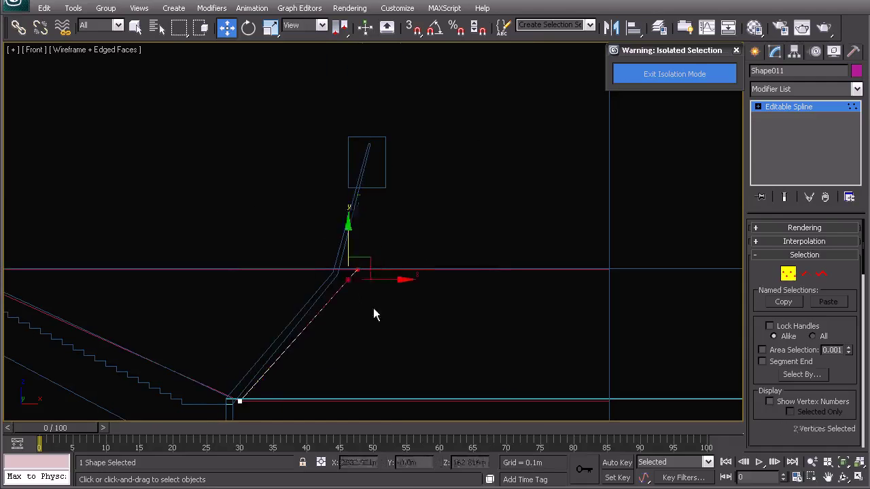
pyautogui.moveTo(373, 317); pyautogui.dragTo(373, 317)
pyautogui.rightClick(371, 302)
pyautogui.click(356, 217)
# Move the path's end vertex up to the strut's top and the middle vertex onto the strut's bend.
pyautogui.click(378, 250)
pyautogui.moveTo(371, 275); pyautogui.dragTo(398, 165)
pyautogui.moveTo(403, 128); pyautogui.dragTo(401, 128)
pyautogui.moveTo(370, 269); pyautogui.dragTo(379, 238, button='middle')
pyautogui.moveTo(341, 233); pyautogui.dragTo(388, 287)
pyautogui.moveTo(381, 222); pyautogui.dragTo(368, 212)
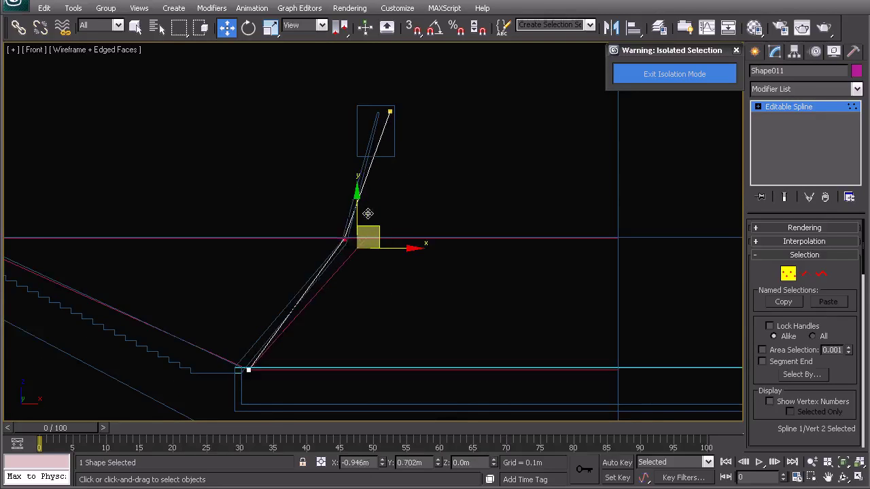
# Shift the path's top vertex sideways along X to align with the top of the drawn strut.
pyautogui.moveTo(333, 331); pyautogui.dragTo(355, 284, button='middle')
pyautogui.moveTo(258, 279); pyautogui.dragTo(301, 321)
pyautogui.scroll(-3, 352, 239)
pyautogui.click(400, 114)
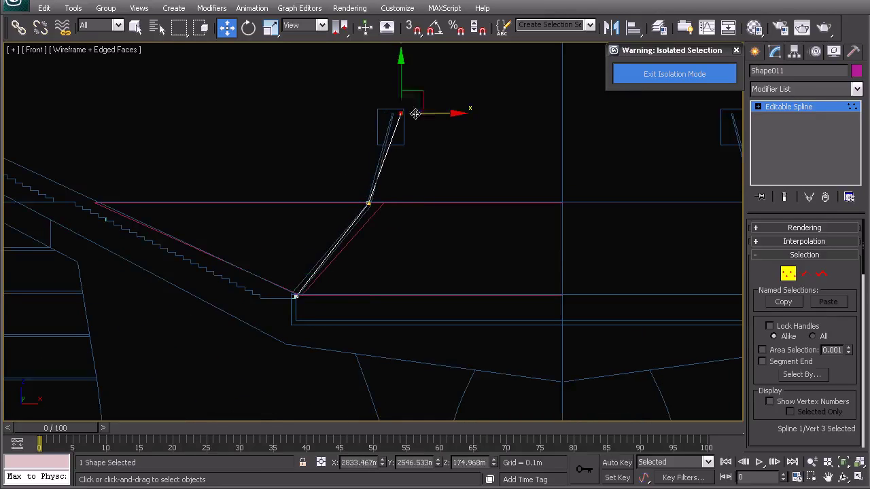
pyautogui.moveTo(440, 114); pyautogui.dragTo(434, 113)
# In the top view, move the path's end vertex about 1.26 m along Y to continue the lower segment's direction.
pyautogui.moveTo(338, 104); pyautogui.dragTo(439, 238)
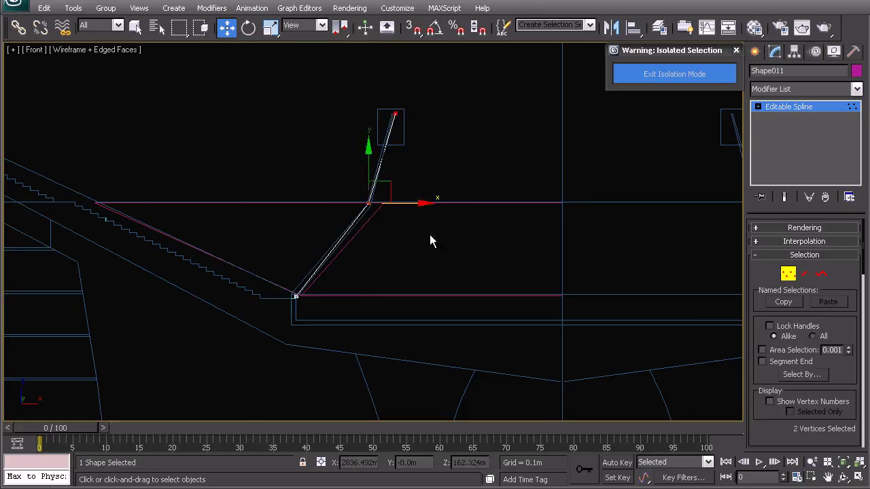
pyautogui.scroll(-3, 425, 224)
pyautogui.press('t')
pyautogui.scroll(-8, 406, 254)
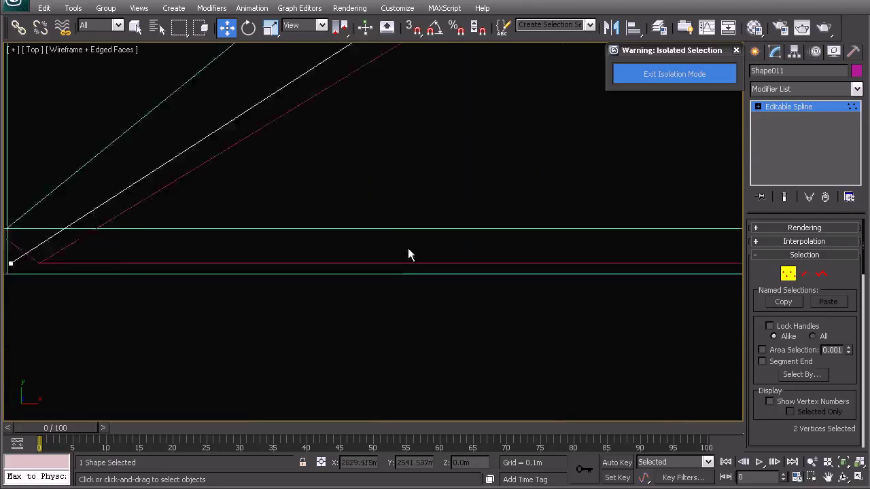
pyautogui.scroll(-2, 399, 252)
pyautogui.moveTo(424, 169); pyautogui.dragTo(394, 270, button='middle')
pyautogui.click(399, 295)
pyautogui.click(394, 290)
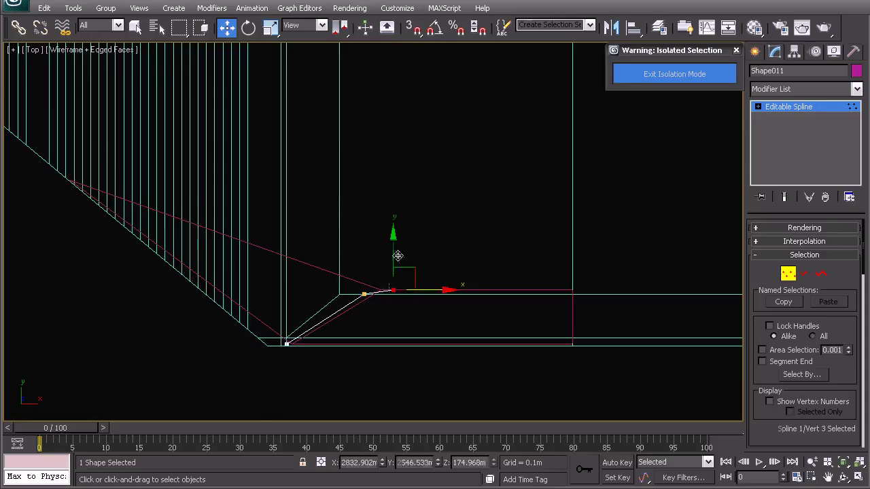
pyautogui.moveTo(392, 247); pyautogui.dragTo(390, 227)
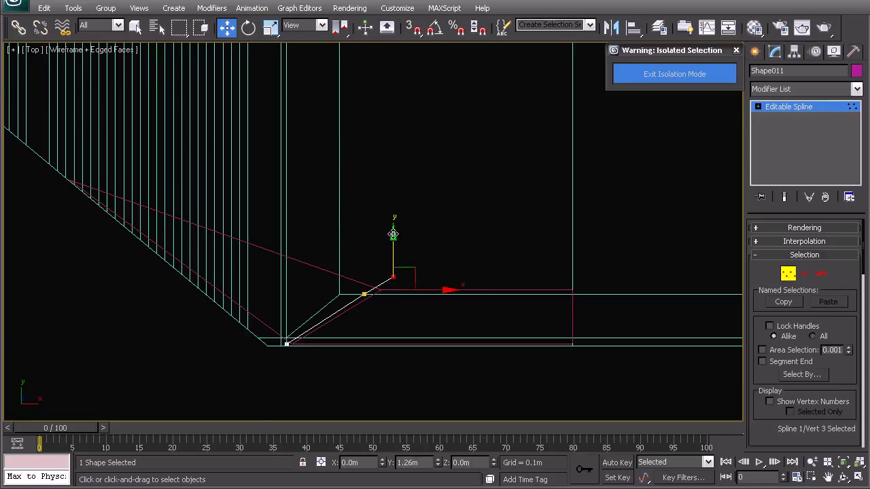
# Check the bent path's alignment in the top view and leave vertex level.
pyautogui.scroll(3, 354, 293)
pyautogui.moveTo(352, 294); pyautogui.dragTo(344, 267, button='middle')
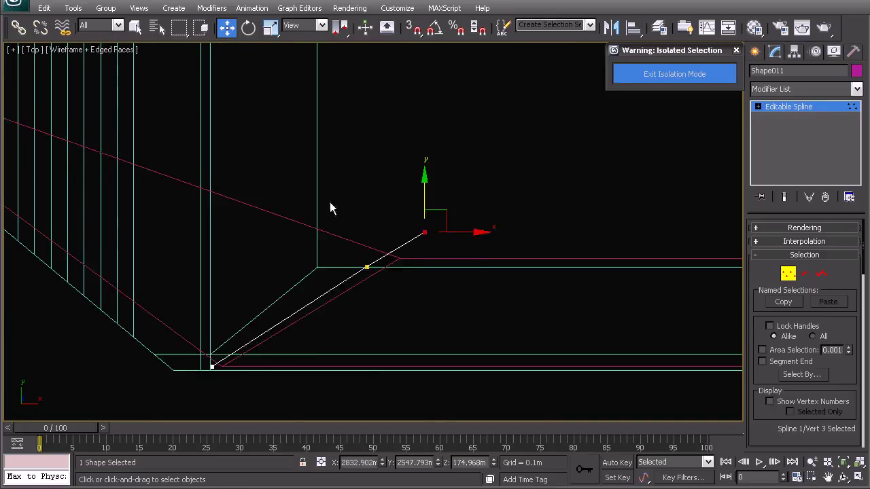
pyautogui.keyDown('ctrl'); pyautogui.click(366, 267); pyautogui.keyUp('ctrl')
pyautogui.scroll(-2, 434, 306)
pyautogui.rightClick(419, 263)
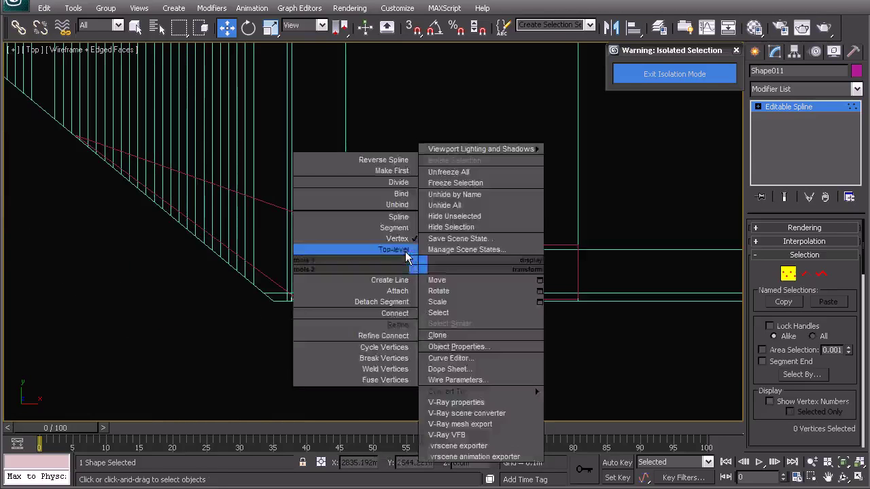
pyautogui.click(405, 252)
# In the front view, create a plane about 3.6 m long and 2.6 m wide over the rectangle at the strut's top.
pyautogui.press('f')
pyautogui.press('z')
pyautogui.moveTo(358, 216); pyautogui.dragTo(386, 296, button='middle')
pyautogui.scroll(3, 376, 270)
pyautogui.click(756, 53)
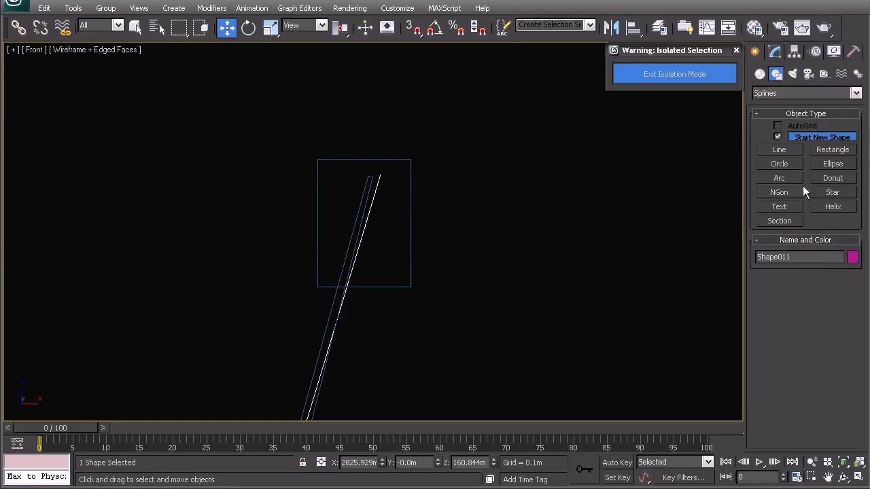
pyautogui.click(759, 73)
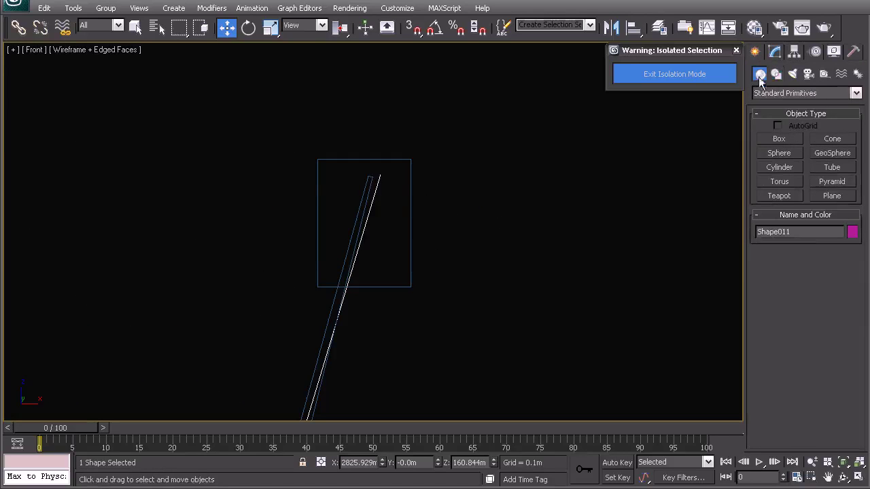
pyautogui.click(822, 196)
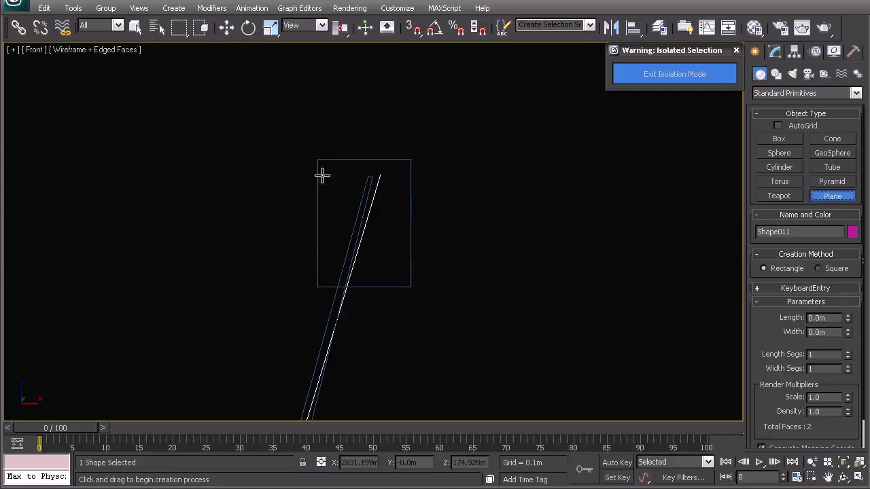
pyautogui.moveTo(318, 160); pyautogui.dragTo(409, 286)
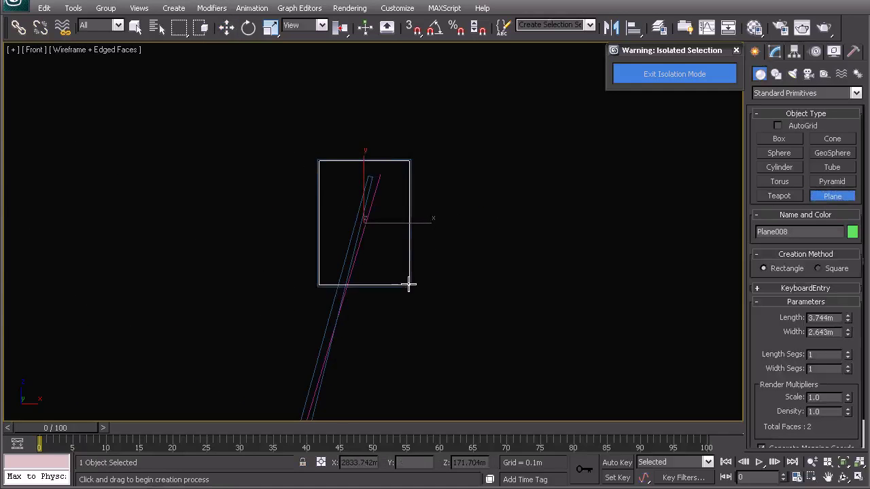
pyautogui.moveTo(371, 241); pyautogui.dragTo(382, 258, button='middle')
# Snap the plane's upper corner to the upper end of the strut path.
pyautogui.press('w')
pyautogui.press('s')
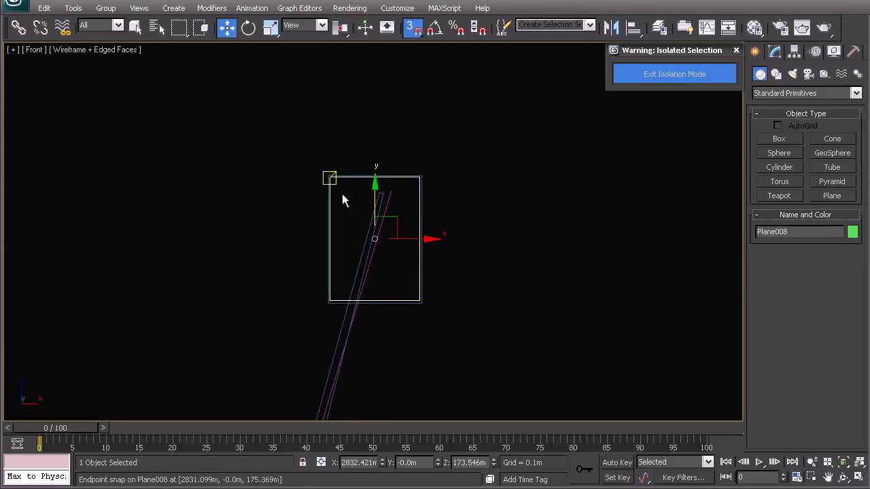
pyautogui.moveTo(337, 187); pyautogui.dragTo(391, 200)
pyautogui.moveTo(373, 252); pyautogui.dragTo(372, 212, button='middle')
# In the top view, rotate the plane to -30 degrees about Z with angle snap and centre it on the path's end.
pyautogui.press('t')
pyautogui.scroll(-8, 398, 272)
pyautogui.scroll(4, 423, 214)
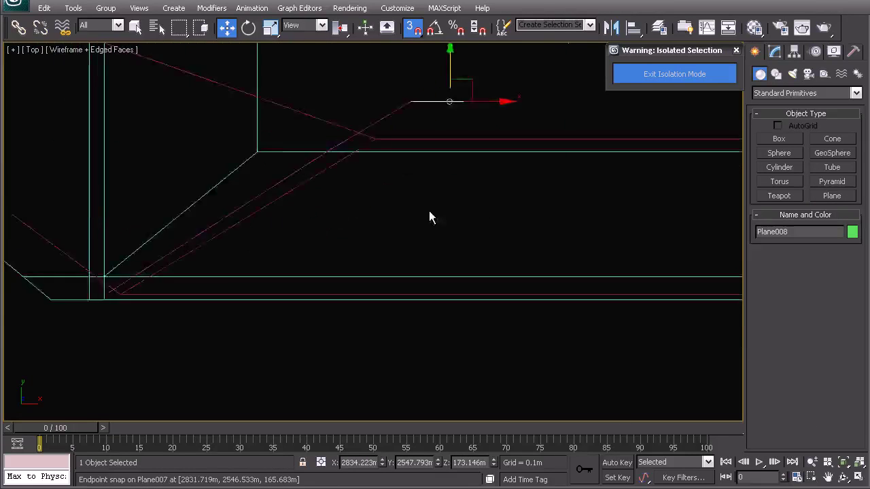
pyautogui.moveTo(431, 234); pyautogui.dragTo(397, 368, button='middle')
pyautogui.press('s')
pyautogui.scroll(2, 440, 158)
pyautogui.moveTo(440, 157); pyautogui.dragTo(438, 265, button='middle')
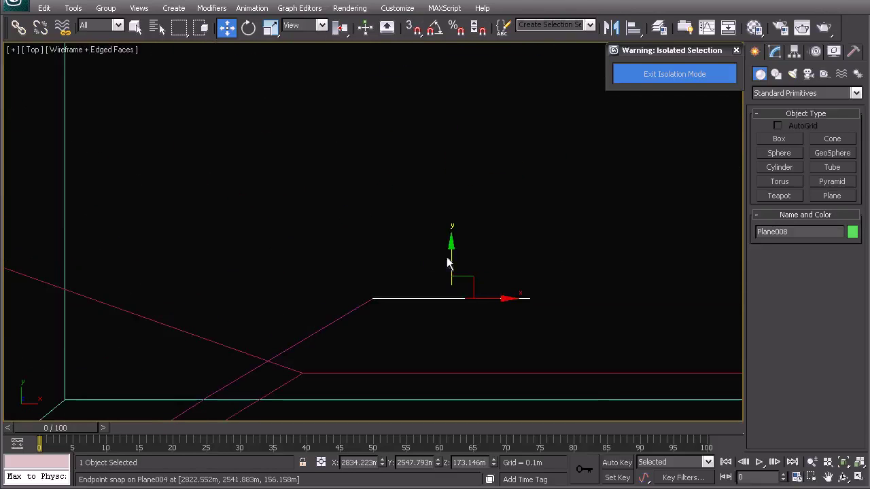
pyautogui.moveTo(478, 288); pyautogui.dragTo(437, 266)
pyautogui.press('e')
pyautogui.press('a')
pyautogui.press('w')
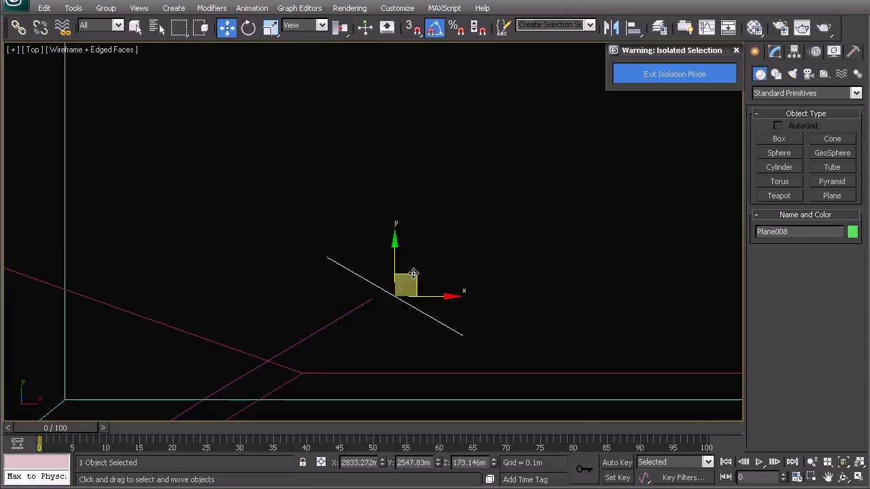
pyautogui.scroll(-3, 375, 297)
# In perspective, raise the plane along Z until its centre meets the strut path's top end.
pyautogui.press('p')
pyautogui.press('z')
pyautogui.keyDown('alt'); pyautogui.moveTo(310, 316); pyautogui.dragTo(441, 260, button='middle'); pyautogui.keyUp('alt')
pyautogui.scroll(-5, 351, 264)
pyautogui.scroll(-4, 351, 263)
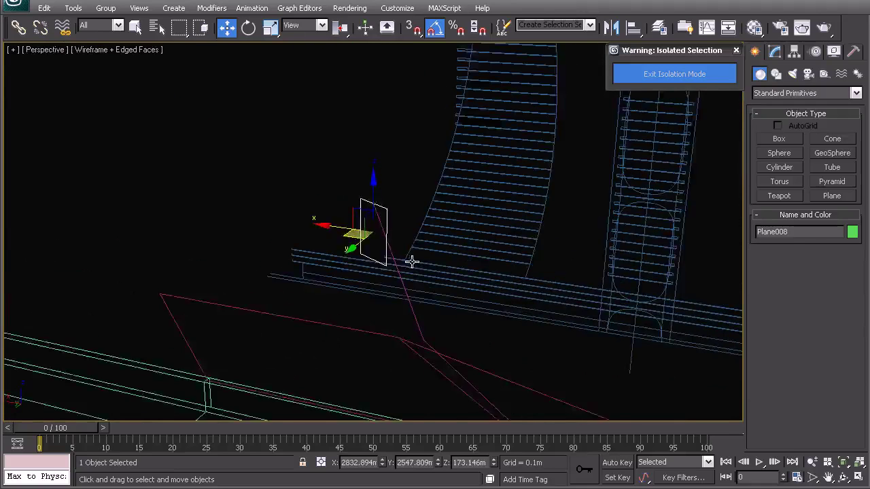
pyautogui.scroll(5, 442, 260)
pyautogui.moveTo(374, 179); pyautogui.dragTo(373, 118)
# Tilt the plane using the Local coordinate system to follow the strut's lean, and display the model shaded.
pyautogui.press('e')
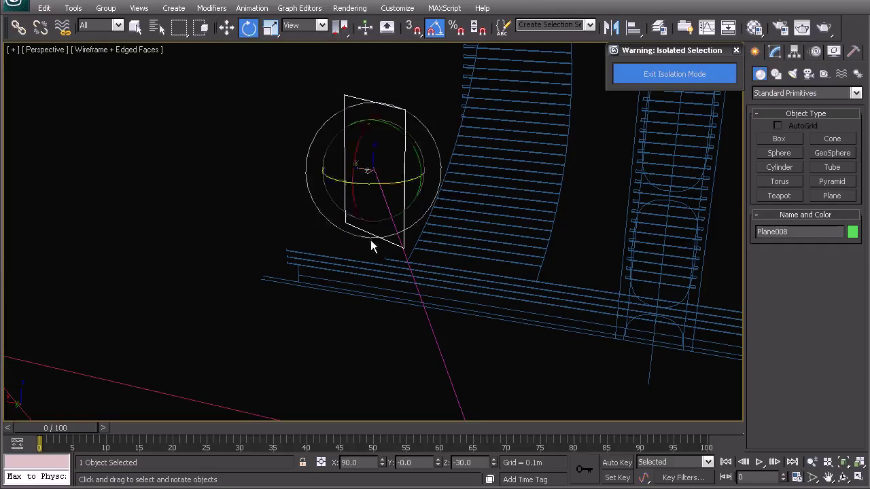
pyautogui.keyDown('alt'); pyautogui.rightClick(372, 201); pyautogui.keyUp('alt')
pyautogui.click(388, 180)
pyautogui.keyDown('alt'); pyautogui.moveTo(378, 178); pyautogui.dragTo(461, 224, button='middle'); pyautogui.keyUp('alt')
pyautogui.moveTo(405, 167); pyautogui.dragTo(412, 173)
pyautogui.keyDown('alt'); pyautogui.moveTo(410, 184); pyautogui.dragTo(485, 170, button='middle'); pyautogui.keyUp('alt')
pyautogui.click(453, 201)
pyautogui.press('F3')
pyautogui.moveTo(378, 253)
pyautogui.keyDown('alt'); pyautogui.mouseDown(button='middle')
pyautogui.moveTo(268, 246)
pyautogui.moveTo(292, 261)
pyautogui.moveTo(423, 271)
pyautogui.moveTo(361, 271)
pyautogui.moveTo(390, 254)
pyautogui.mouseUp(button='middle'); pyautogui.keyUp('alt')
# Add a Sweep modifier to the strut path with smooth section and smooth path off and the pivot aligned to the centre.
pyautogui.click(349, 259)
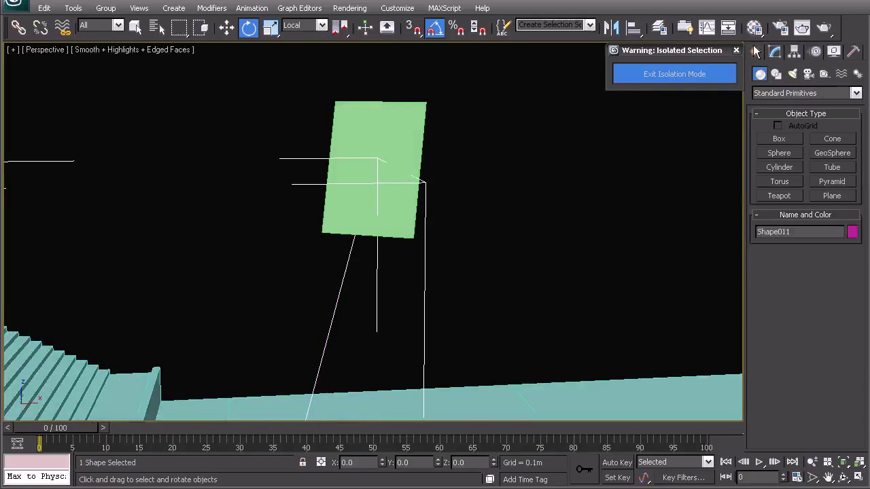
pyautogui.click(775, 52)
pyautogui.click(791, 89)
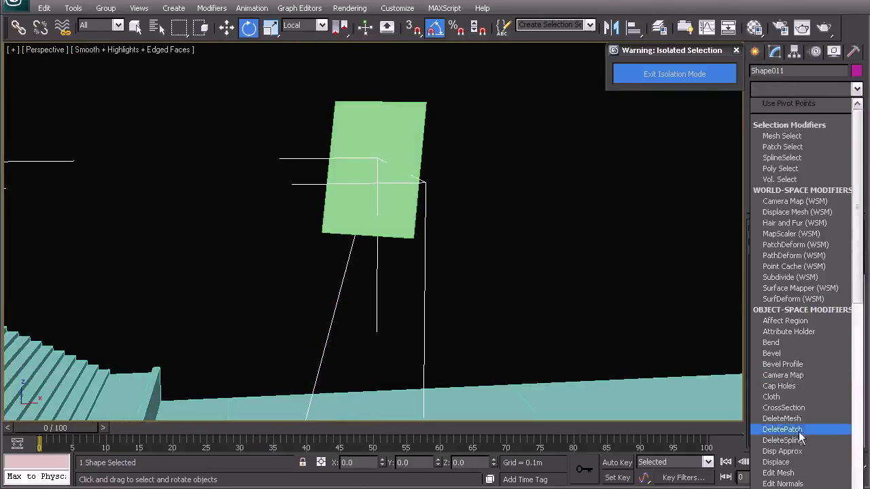
pyautogui.scroll(-10, 774, 434)
pyautogui.click(775, 386)
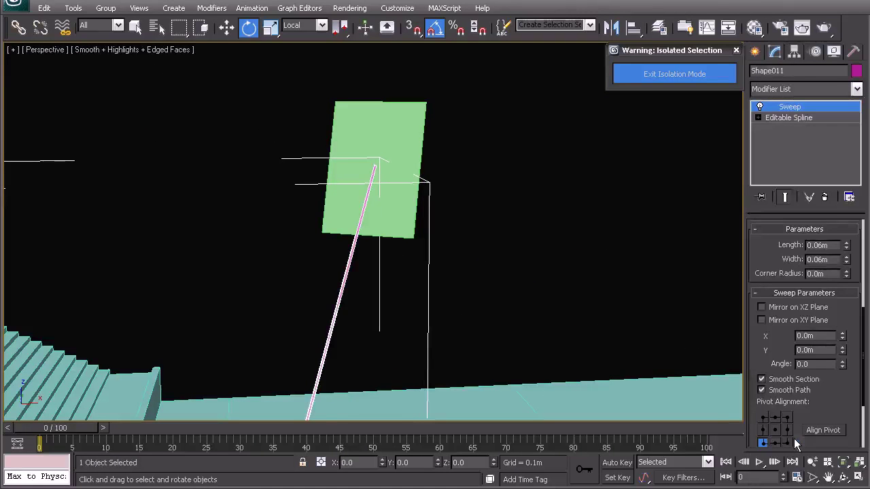
pyautogui.click(786, 393)
pyautogui.click(771, 378)
pyautogui.click(774, 429)
# Change the sweep's built-in section to Cylinder with a radius of 0.1 m.
pyautogui.scroll(8, 867, 322)
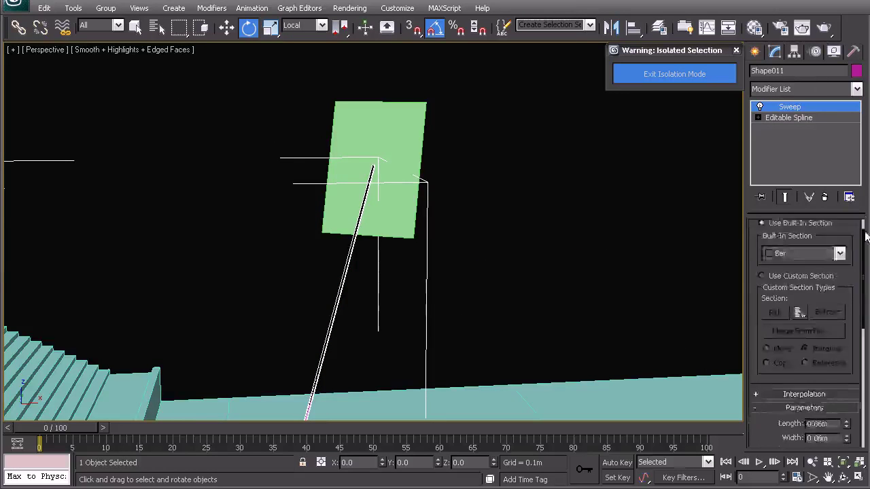
pyautogui.click(801, 246)
pyautogui.click(785, 286)
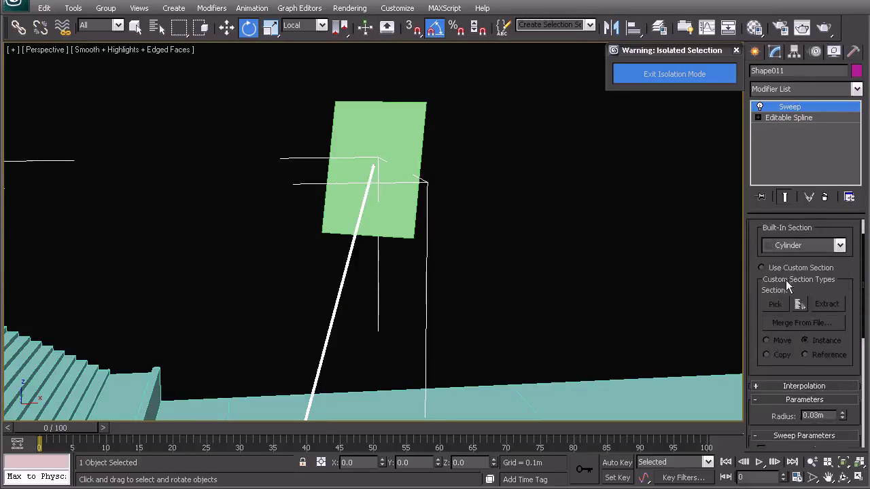
pyautogui.moveTo(861, 246); pyautogui.dragTo(851, 297)
pyautogui.scroll(-4, 851, 297)
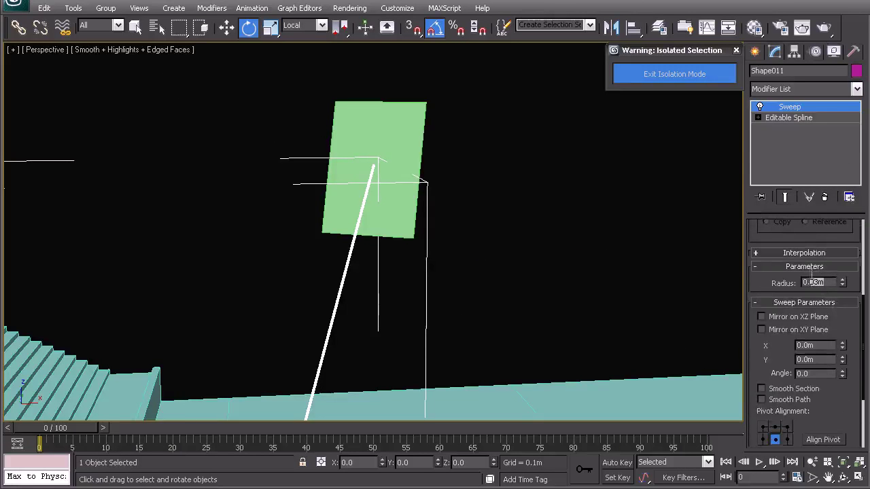
pyautogui.write('0.1')
pyautogui.press('Return')
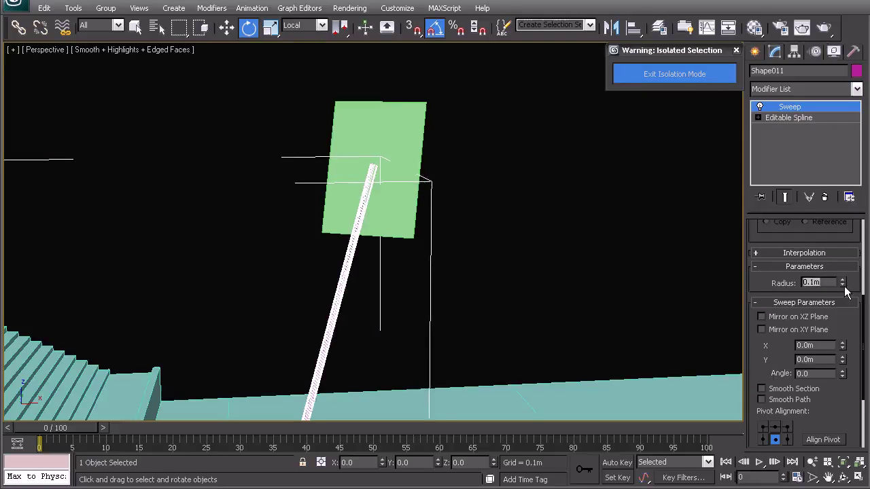
# Lower the interpolation steps of the strut's sweep section.
pyautogui.scroll(5, 856, 337)
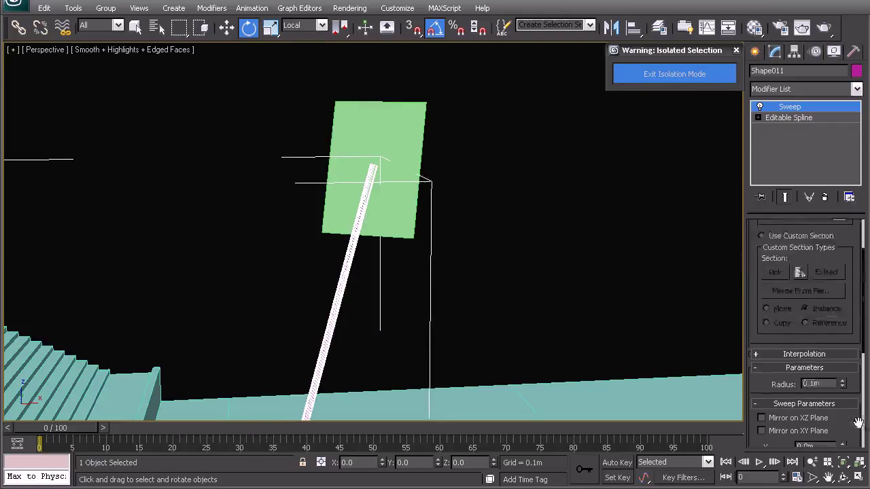
pyautogui.click(813, 375)
pyautogui.click(838, 392)
pyautogui.click(838, 393)
pyautogui.click(838, 393)
# Add a Shell modifier to the plane at the strut's top and enter a larger outer amount to thicken it.
pyautogui.rightClick(436, 195)
pyautogui.click(421, 190)
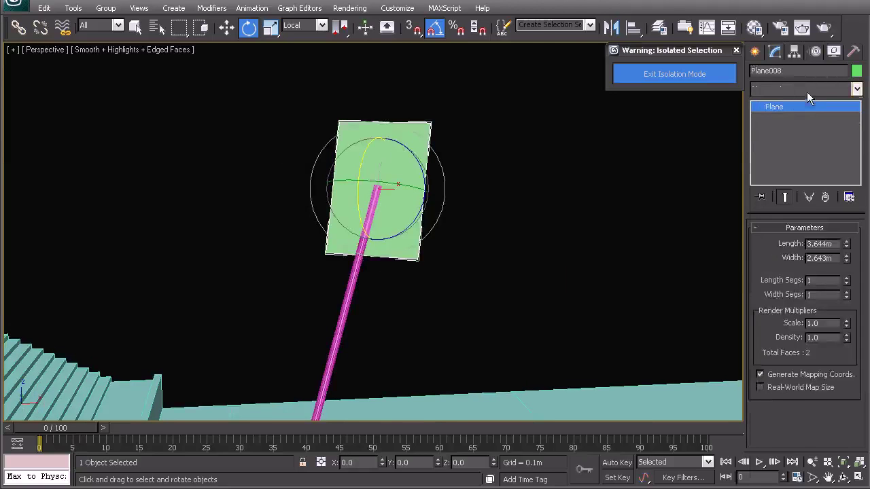
pyautogui.click(807, 89)
pyautogui.write('sh')
pyautogui.press('Return')
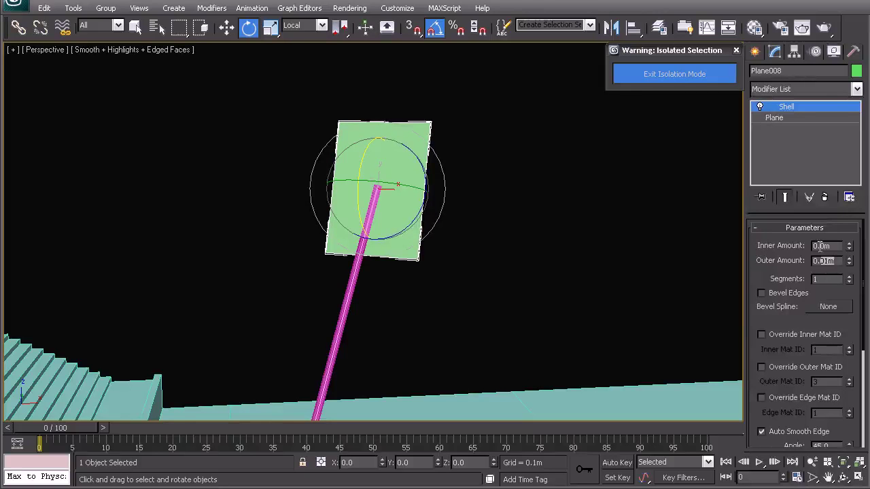
pyautogui.write('1')
pyautogui.press('Return')
# Rotate the thickened plate slightly to adjust its tilt on the strut's top end.
pyautogui.keyDown('alt'); pyautogui.moveTo(466, 235); pyautogui.dragTo(396, 222, button='middle'); pyautogui.keyUp('alt')
pyautogui.press('w')
pyautogui.press('e')
pyautogui.moveTo(431, 148); pyautogui.dragTo(423, 171)
pyautogui.keyDown('alt'); pyautogui.moveTo(424, 171); pyautogui.dragTo(512, 235, button='middle'); pyautogui.keyUp('alt')
pyautogui.press('w')
pyautogui.keyDown('alt'); pyautogui.moveTo(430, 222); pyautogui.dragTo(381, 196, button='middle'); pyautogui.keyUp('alt')
# View the strut and plate against the whole stand and select the leaning panel below them.
pyautogui.click(370, 240)
pyautogui.keyDown('alt'); pyautogui.moveTo(370, 240); pyautogui.dragTo(397, 271, button='middle'); pyautogui.keyUp('alt')
pyautogui.click(292, 249)
pyautogui.scroll(-5, 396, 271)
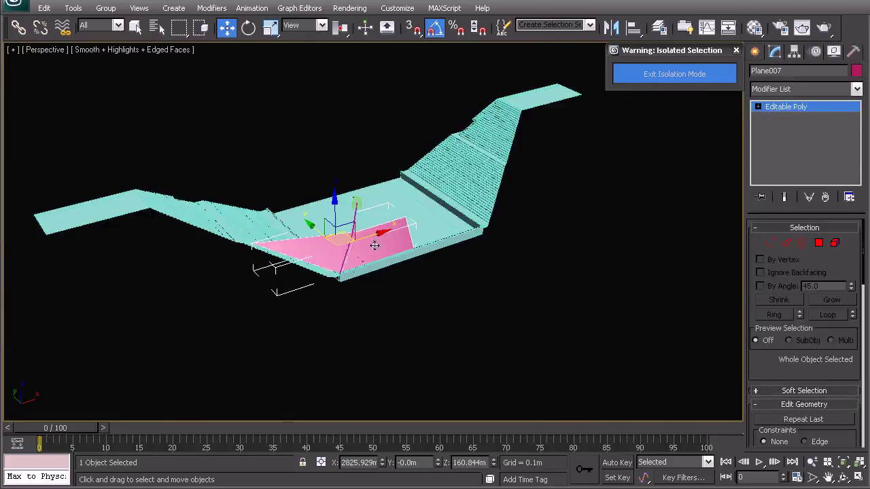
# Exit isolation mode and deselect the leaning panel to bring the towers back around the stadium deck.
pyautogui.scroll(3, 368, 304)
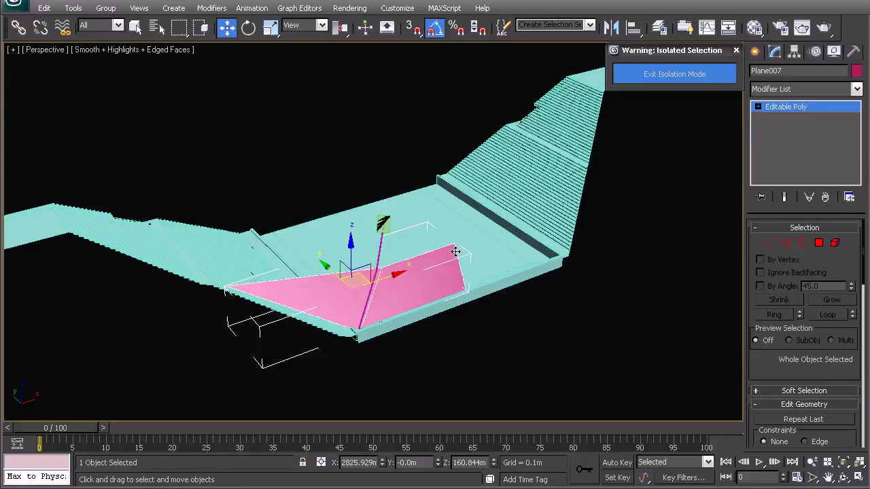
pyautogui.scroll(-6, 356, 279)
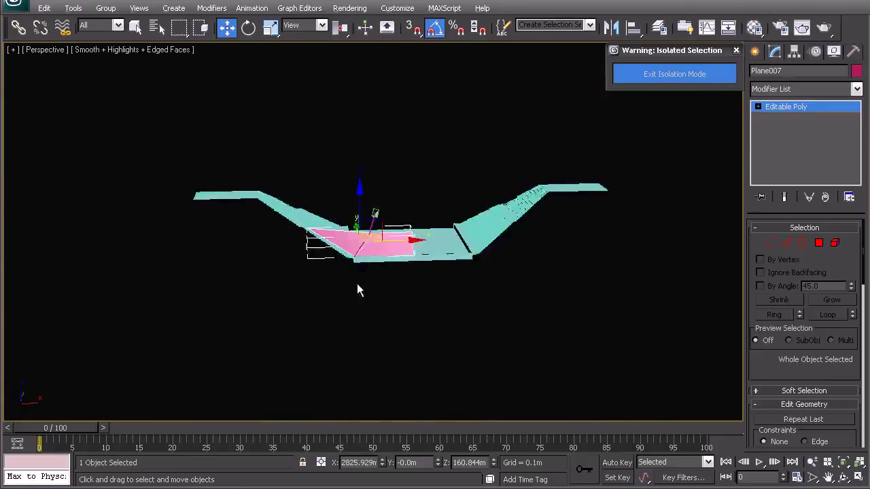
pyautogui.click(679, 72)
pyautogui.scroll(5, 316, 236)
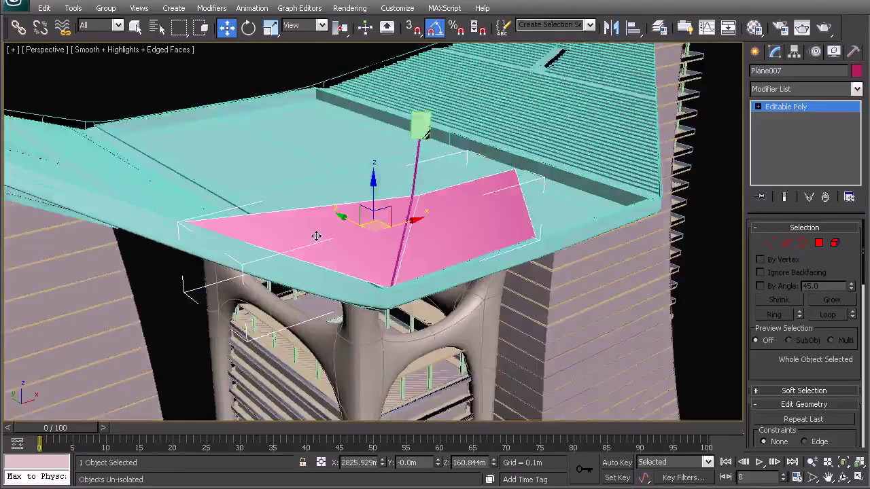
pyautogui.click(719, 242)
pyautogui.scroll(-4, 372, 233)
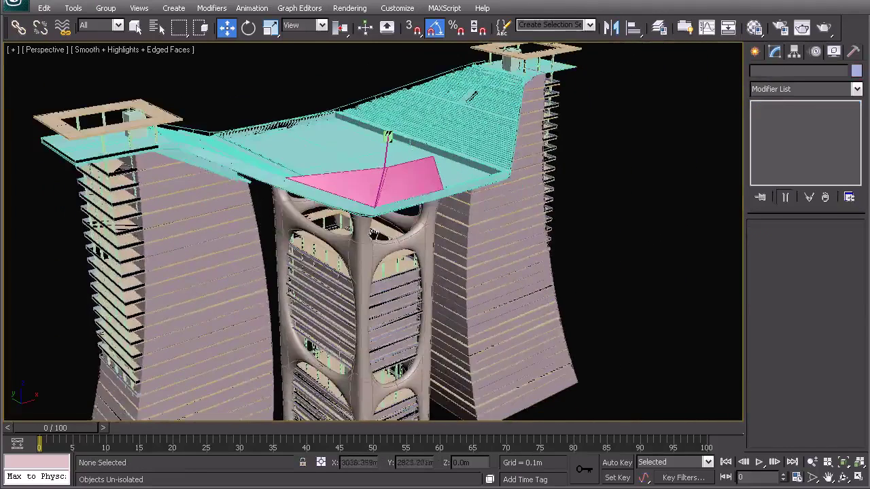
pyautogui.moveTo(356, 236); pyautogui.dragTo(333, 205, button='middle')
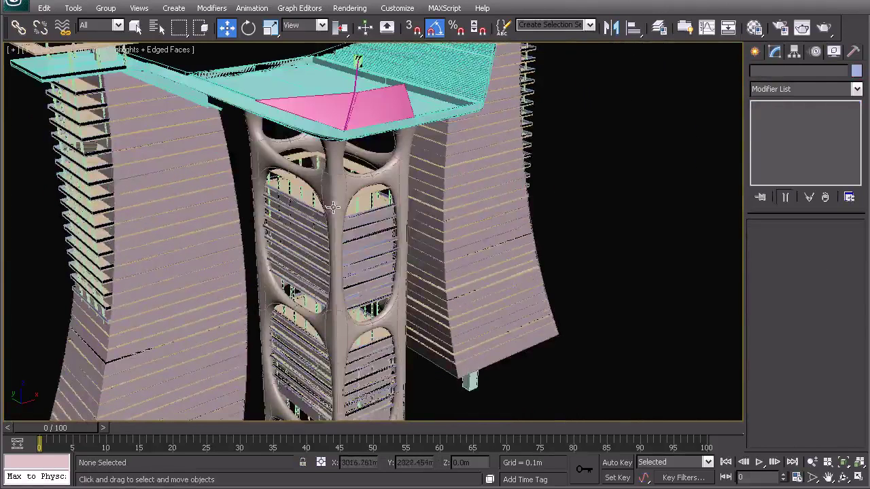
pyautogui.scroll(-3, 360, 232)
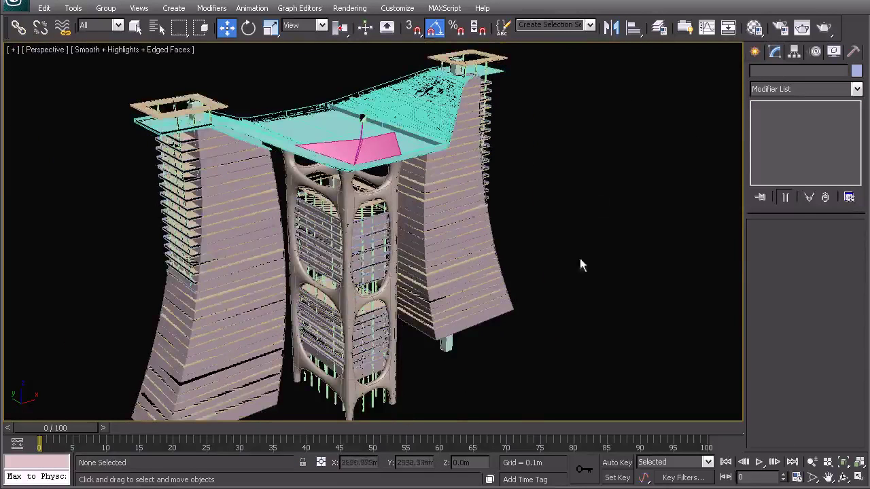
pyautogui.moveTo(302, 273); pyautogui.dragTo(322, 291, button='middle')
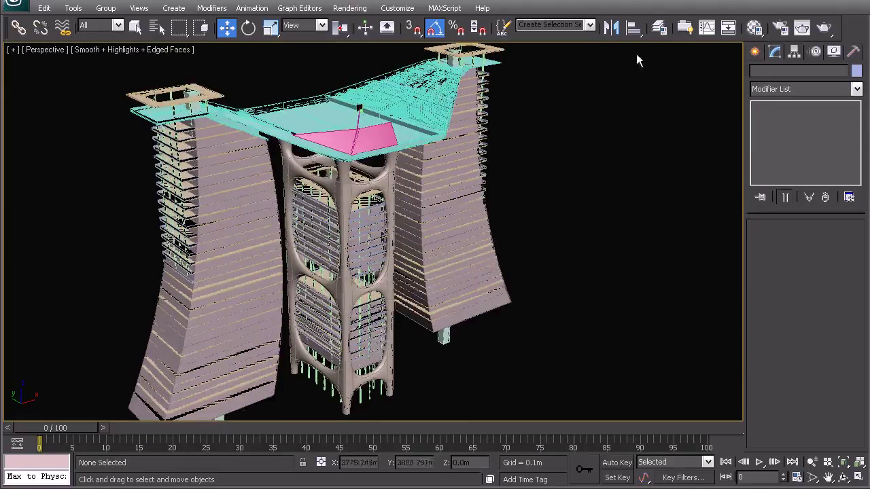
# Unhide the 02_Podium, 02_Hardscape, 01_Site Mesh and 01_City layers.
pyautogui.click(658, 27)
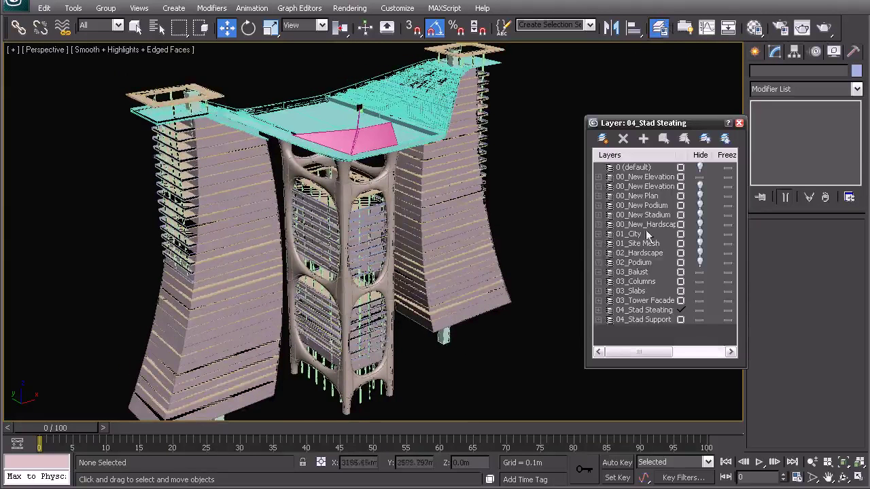
pyautogui.click(700, 262)
pyautogui.click(700, 252)
pyautogui.click(700, 243)
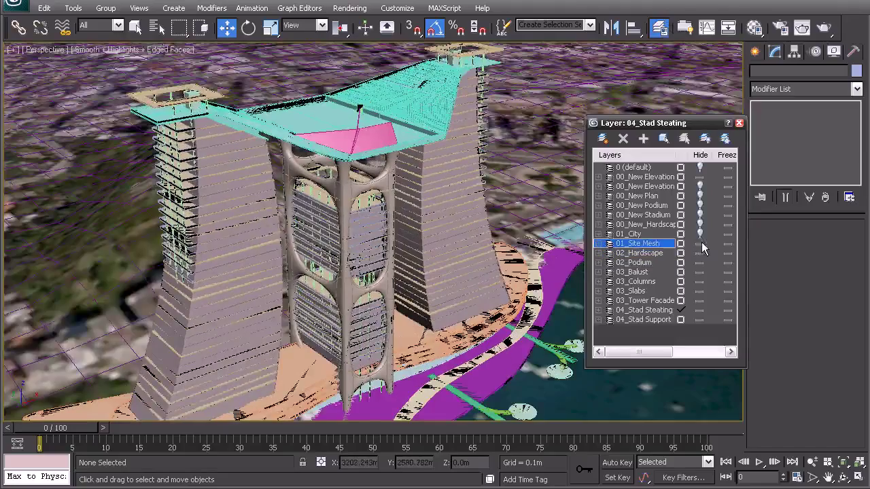
pyautogui.click(700, 234)
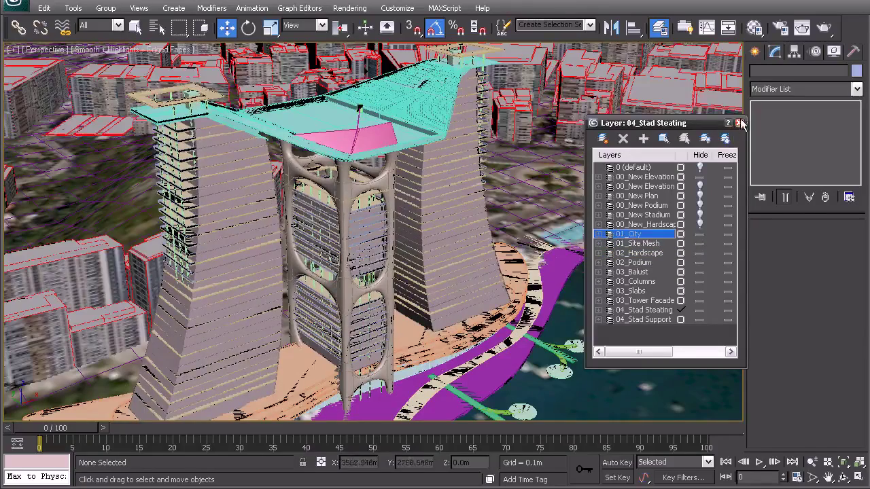
pyautogui.click(739, 123)
# Unhide the 0 (default) layer and hide the first 00_New Elevation layer in the list.
pyautogui.moveTo(449, 227); pyautogui.dragTo(456, 247, button='middle')
pyautogui.scroll(-5, 464, 247)
pyautogui.keyDown('alt'); pyautogui.moveTo(547, 273); pyautogui.dragTo(421, 270, button='middle'); pyautogui.keyUp('alt')
pyautogui.click(659, 28)
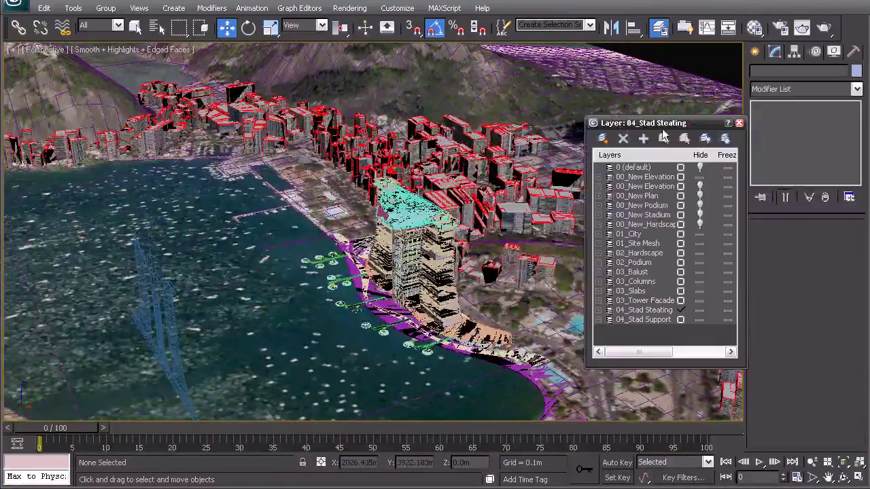
pyautogui.click(700, 168)
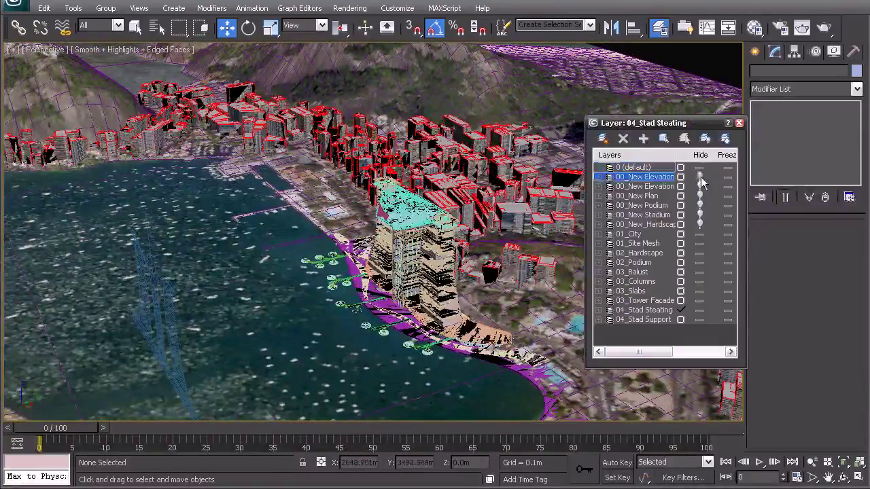
pyautogui.click(739, 123)
# Examine the towers, stadium deck, podium and waterfront hardscape within the city context from several angles.
pyautogui.keyDown('alt'); pyautogui.moveTo(503, 272); pyautogui.dragTo(591, 228, button='middle'); pyautogui.keyUp('alt')
pyautogui.scroll(5, 408, 234)
pyautogui.moveTo(379, 240)
pyautogui.mouseDown(button='middle')
pyautogui.moveTo(397, 263)
pyautogui.moveTo(363, 292)
pyautogui.moveTo(315, 291)
pyautogui.moveTo(378, 265)
pyautogui.moveTo(446, 309)
pyautogui.moveTo(541, 301)
pyautogui.moveTo(442, 305)
pyautogui.moveTo(537, 308)
pyautogui.moveTo(509, 317)
pyautogui.mouseUp(button='middle')
pyautogui.press('F3')
pyautogui.press('F3')
pyautogui.scroll(3, 476, 305)
pyautogui.moveTo(469, 288)
pyautogui.keyDown('alt'); pyautogui.mouseDown(button='middle')
pyautogui.moveTo(441, 322)
pyautogui.moveTo(469, 268)
pyautogui.moveTo(427, 272)
pyautogui.mouseUp(button='middle'); pyautogui.keyUp('alt')
pyautogui.scroll(5, 443, 322)
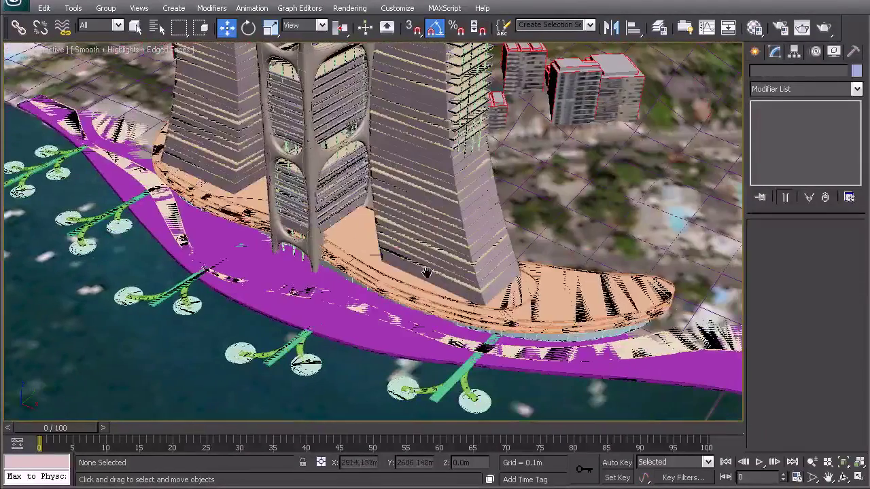
pyautogui.keyDown('alt'); pyautogui.moveTo(252, 268); pyautogui.dragTo(414, 238, button='middle'); pyautogui.keyUp('alt')
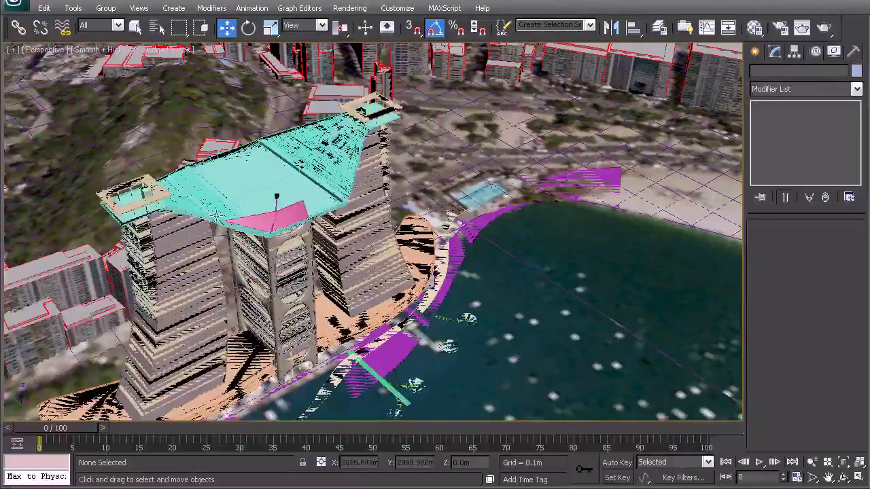
pyautogui.keyDown('alt'); pyautogui.moveTo(299, 209); pyautogui.dragTo(310, 193, button='middle'); pyautogui.keyUp('alt')
pyautogui.scroll(-4, 411, 229)
pyautogui.keyDown('alt'); pyautogui.moveTo(412, 228); pyautogui.dragTo(289, 242, button='middle'); pyautogui.keyUp('alt')
pyautogui.moveTo(410, 258); pyautogui.dragTo(348, 227, button='middle')
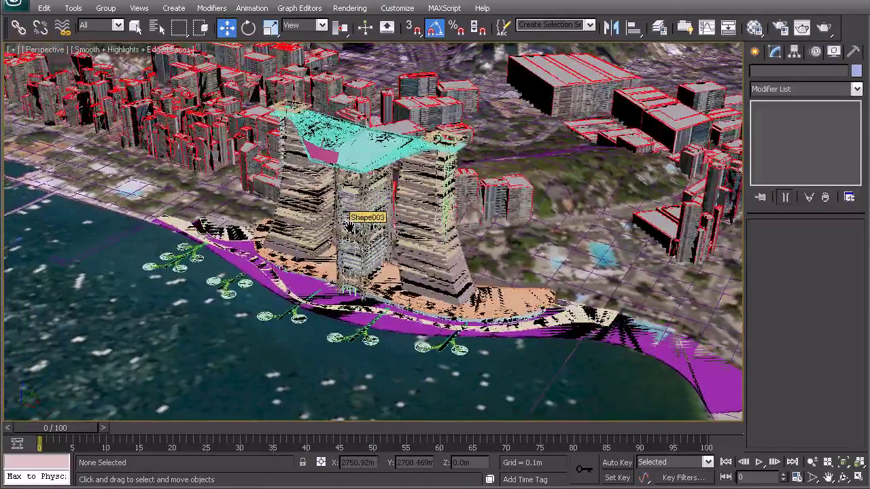